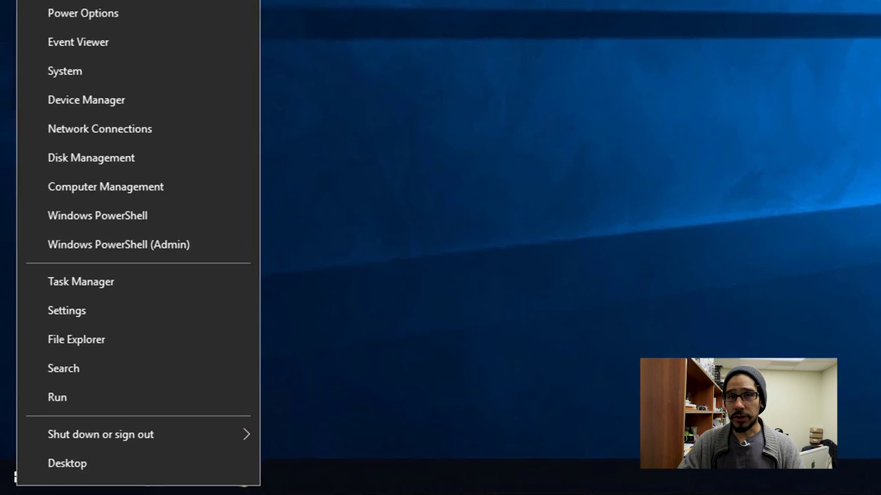
Run winver to check the server's Windows version.
key("r")
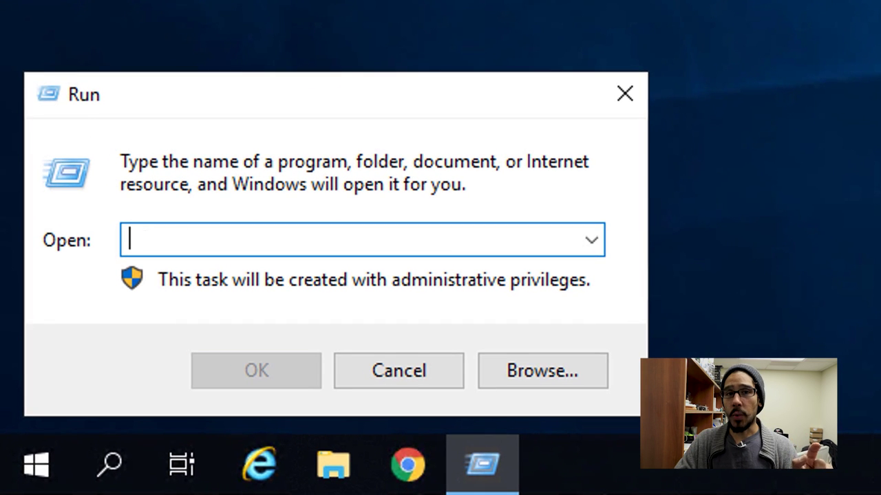
type("winver")
key("Return")
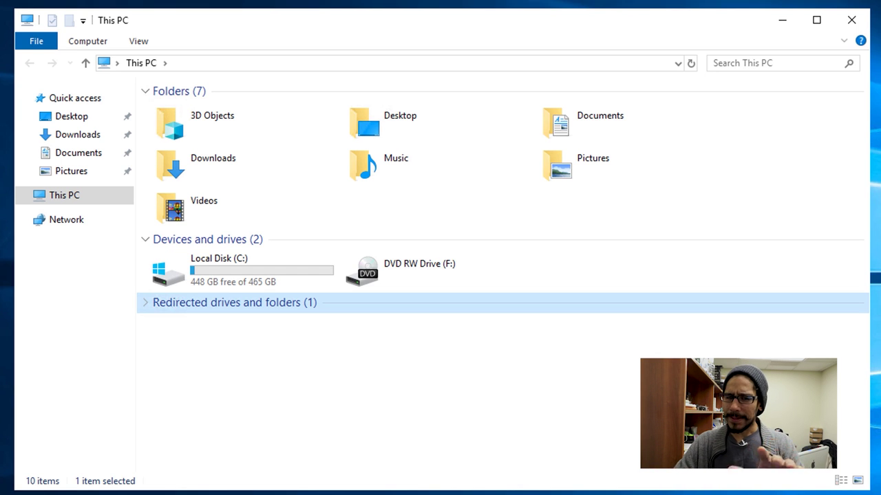
Expand the redirected drives and folders group in This PC and paste the copied item.
key("Return")
key("ctrl+v")
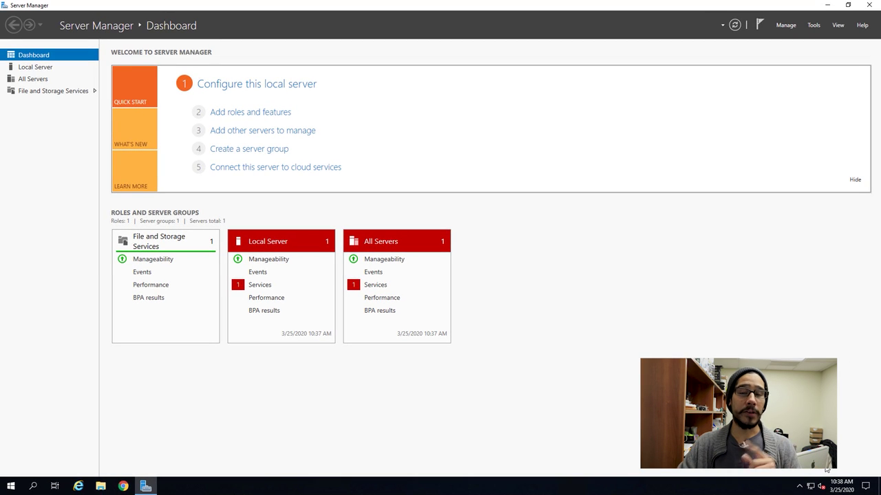
Start adding roles and features with the default installation type and VDI.btnhd.edu as the destination server.
left_click(786, 25)
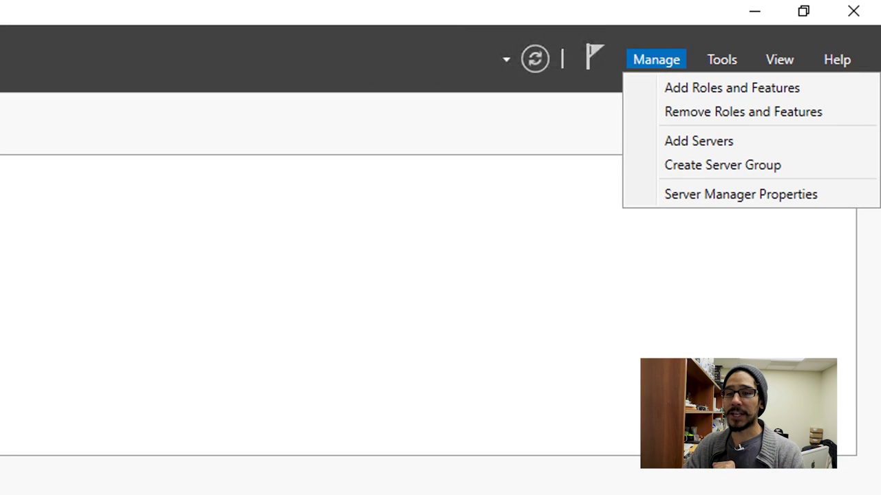
left_click(757, 85)
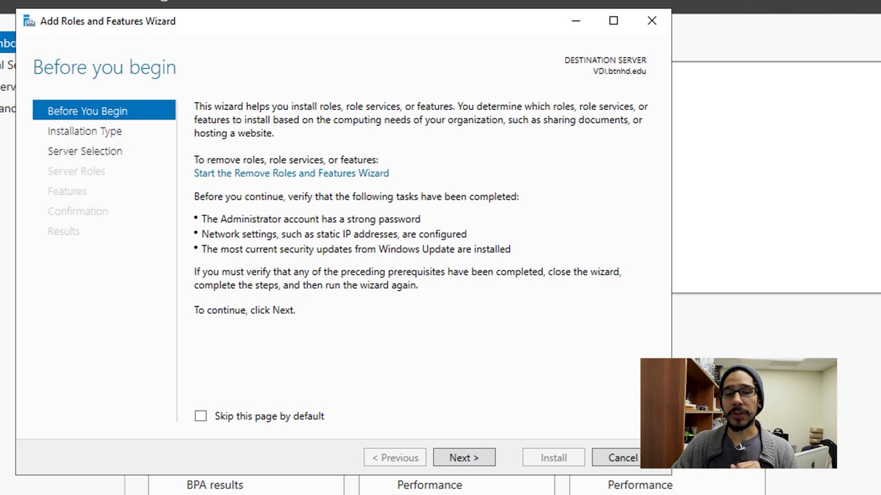
key("Return")
key("Return")
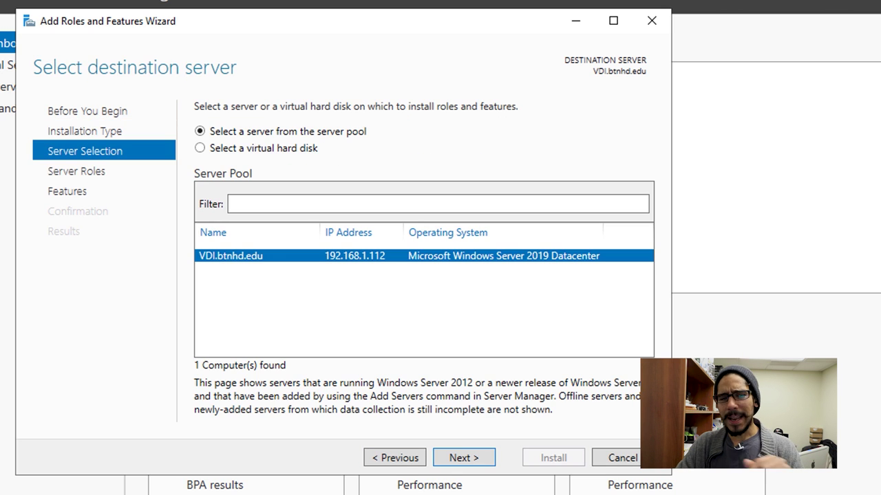
key("Return")
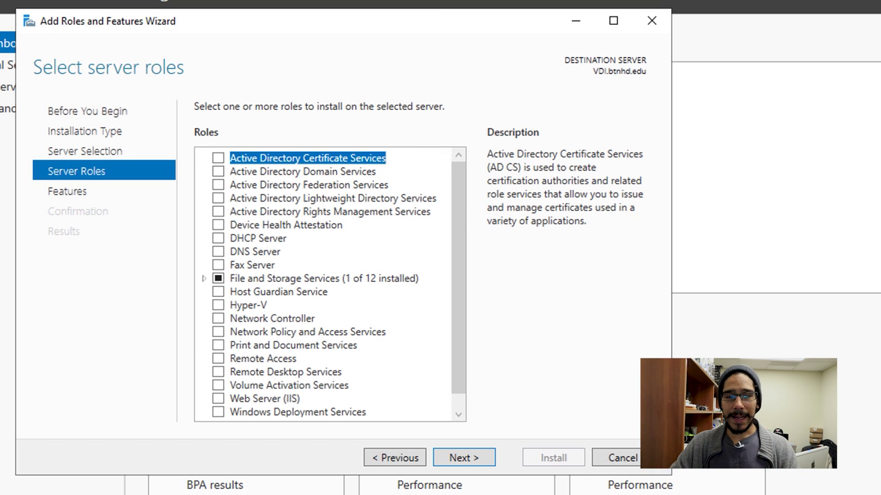
Select the Hyper-V role with its management tools and keep the default feature selection.
left_click(218, 304)
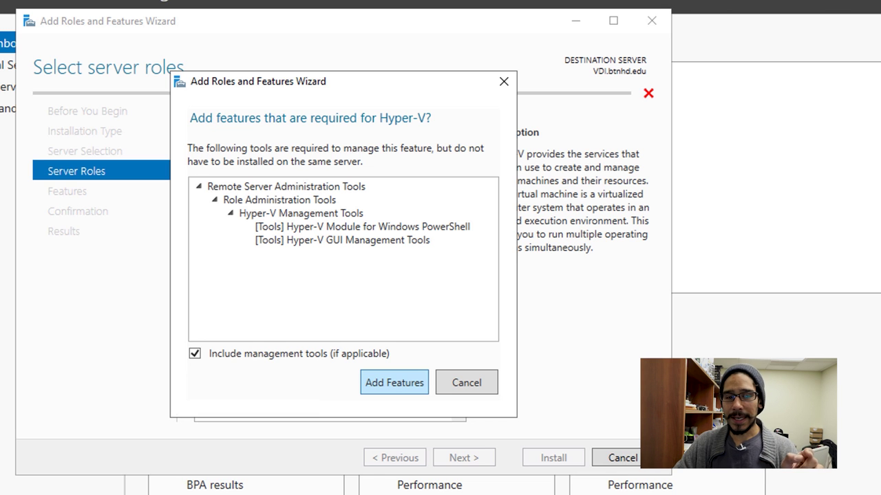
key("Return")
key("Return")
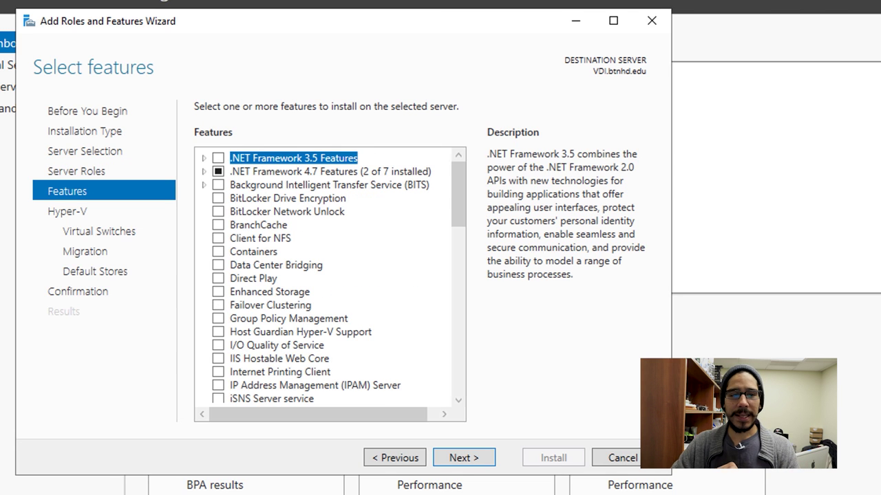
key("Return")
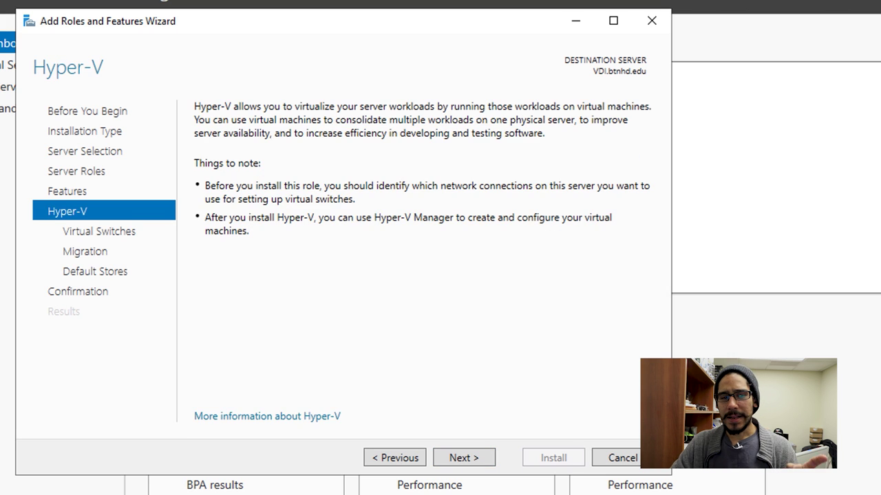
key("Return")
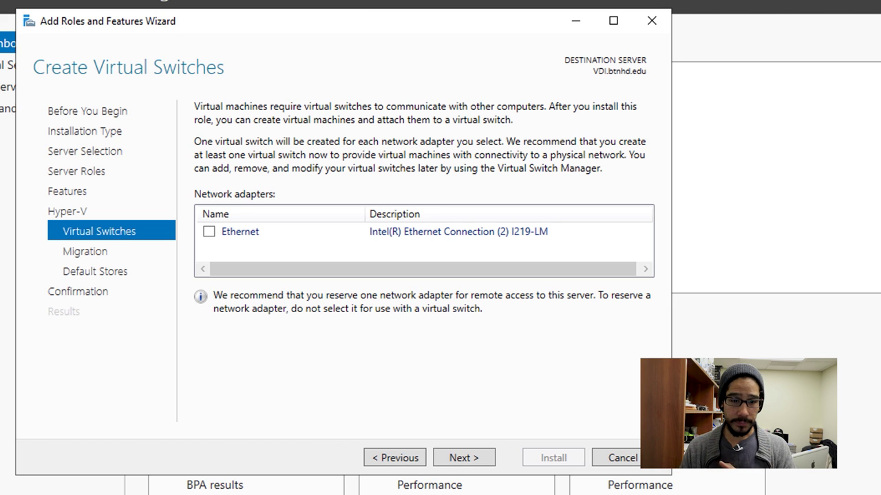
Configure Hyper-V with a virtual switch on the Ethernet adapter, live migration off, and C:\VMs for both default stores.
left_click(209, 232)
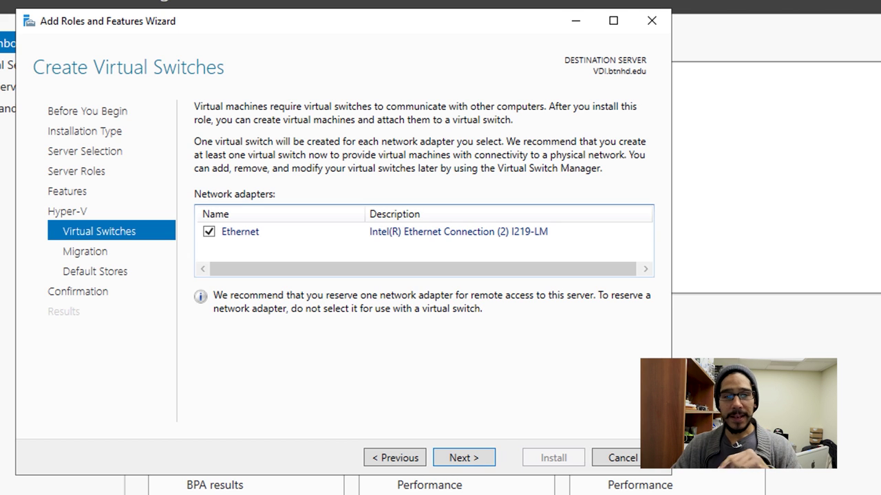
key("Return")
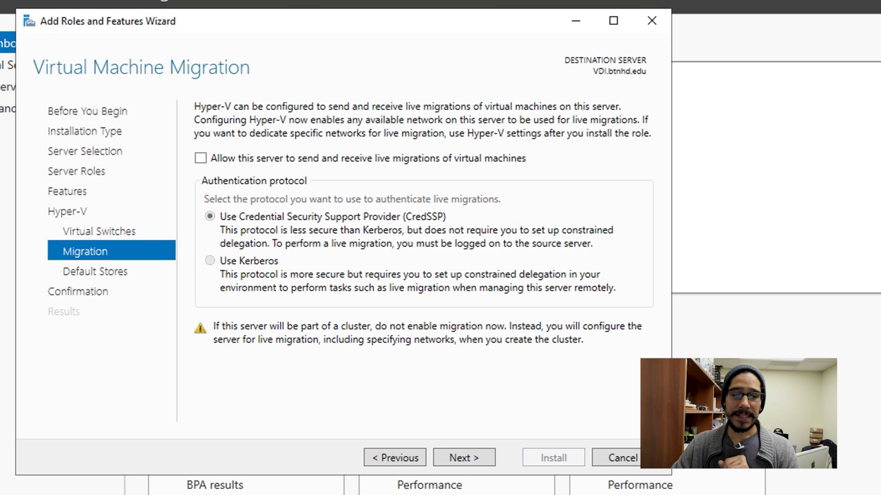
key("Return")
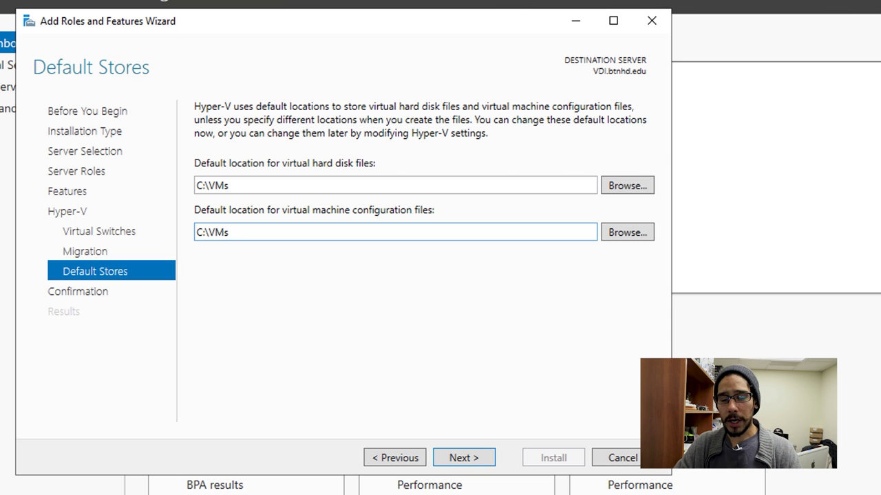
key("Return")
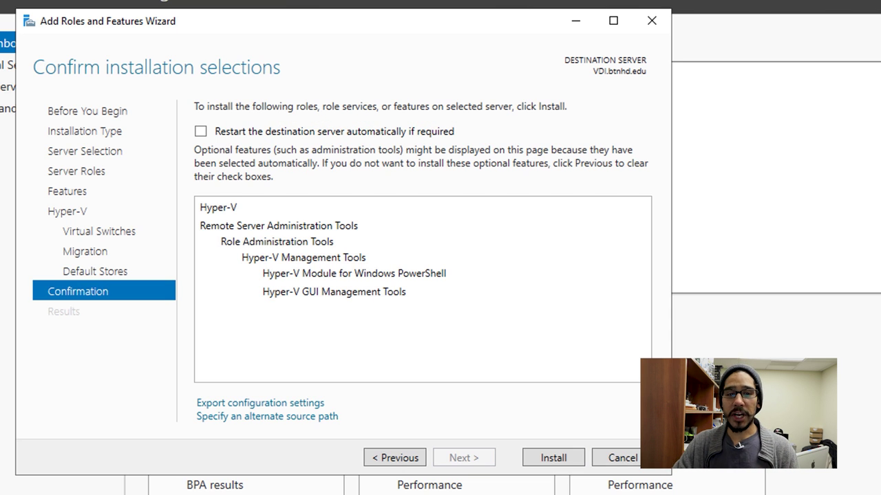
Allow automatic restart of the destination server and install the Hyper-V role.
left_click(200, 130)
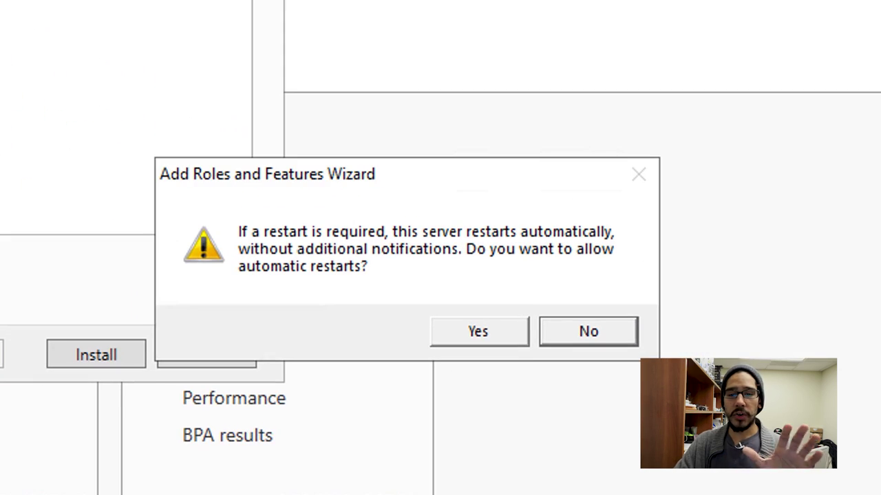
left_click(479, 331)
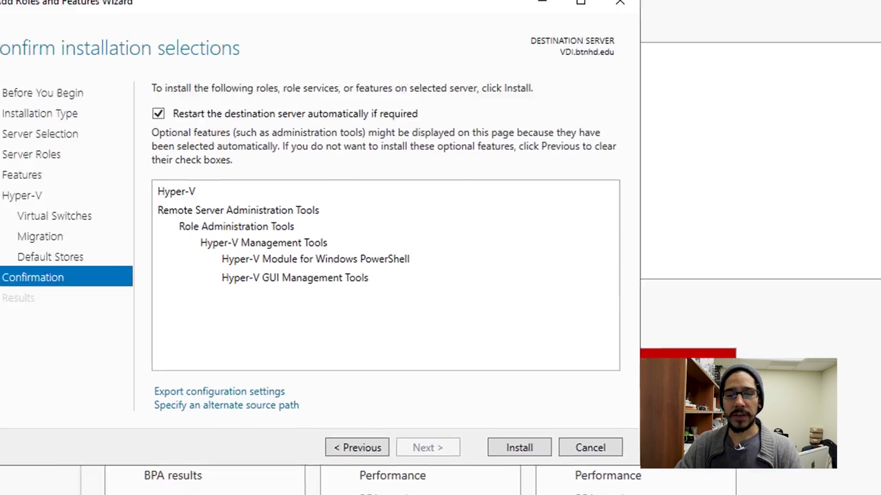
left_click(519, 448)
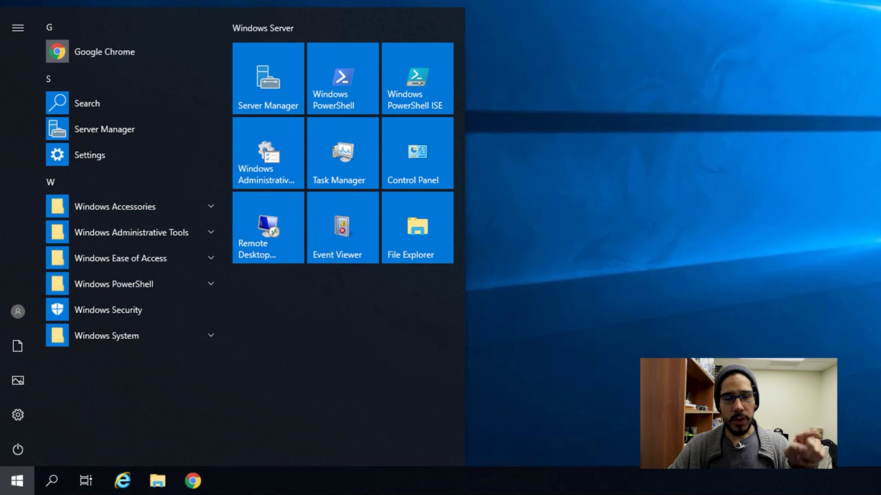
Open Hyper-V Manager from the Windows administrative tools and select the VDI server.
left_click(130, 232)
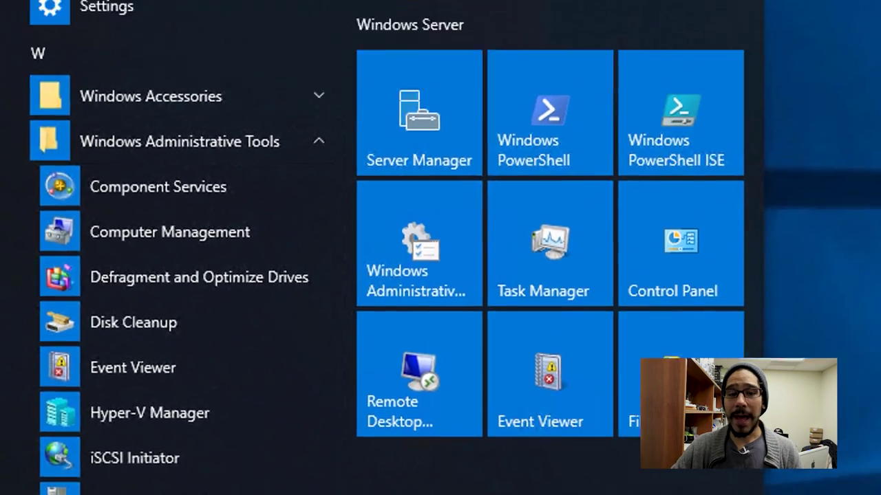
left_click(227, 365)
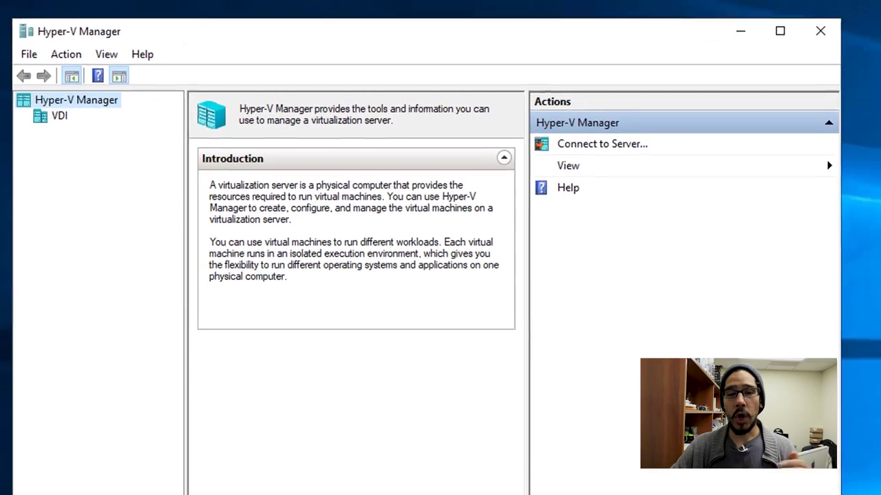
left_click(61, 113)
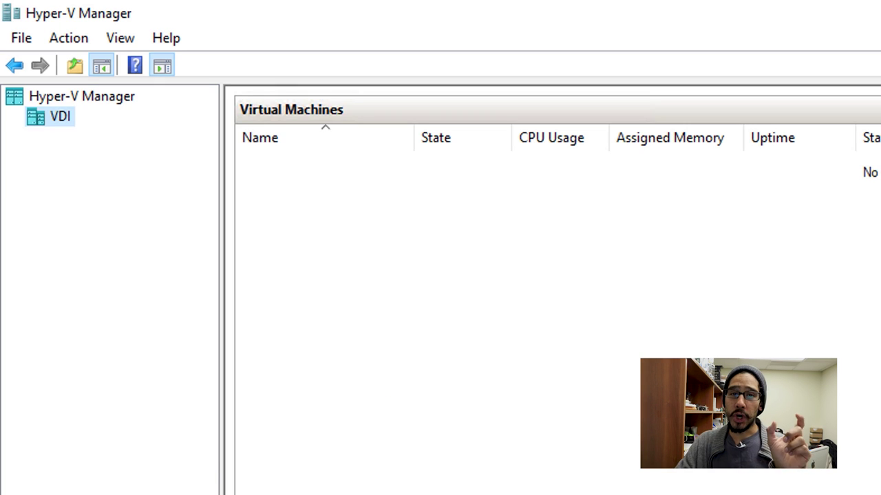
Start a new virtual machine on VDI named btnhd-template, stored in the default location.
right_click(62, 119)
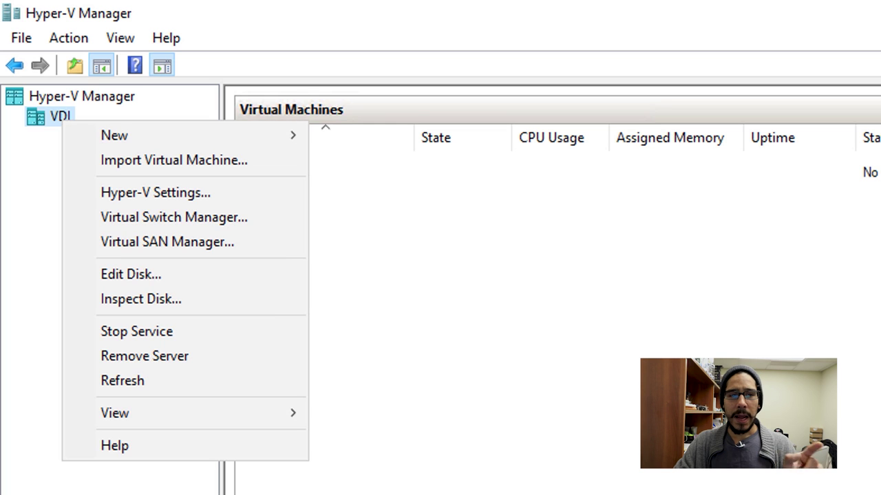
mouse_move(114, 135)
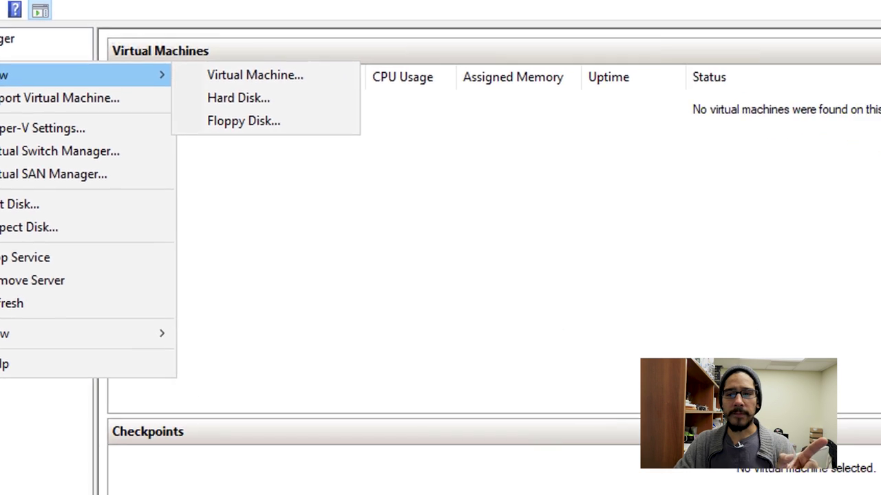
left_click(393, 135)
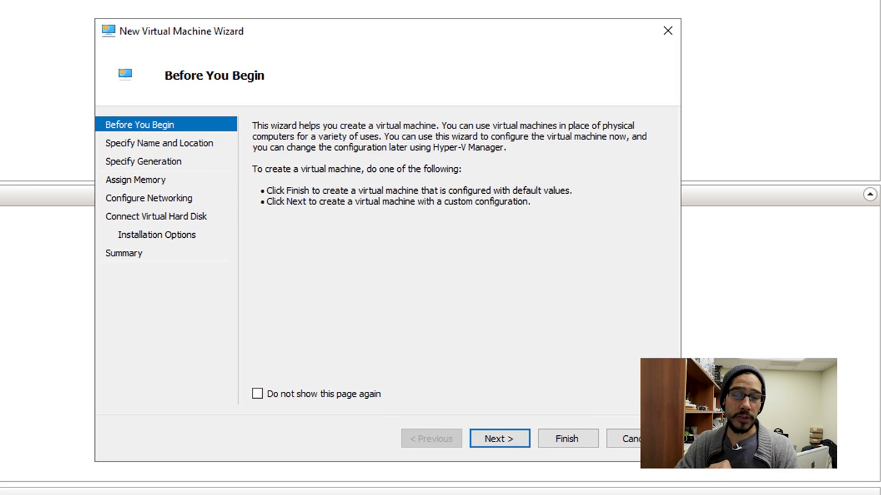
key("Return")
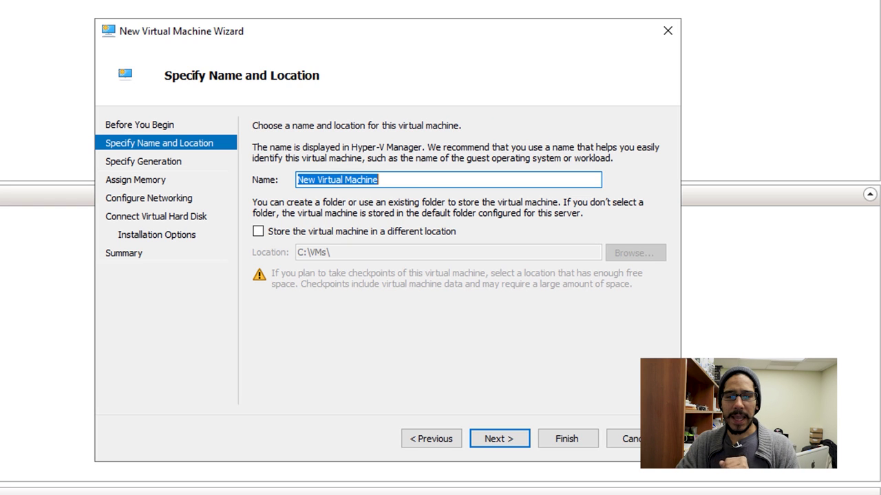
type("btnhd-template")
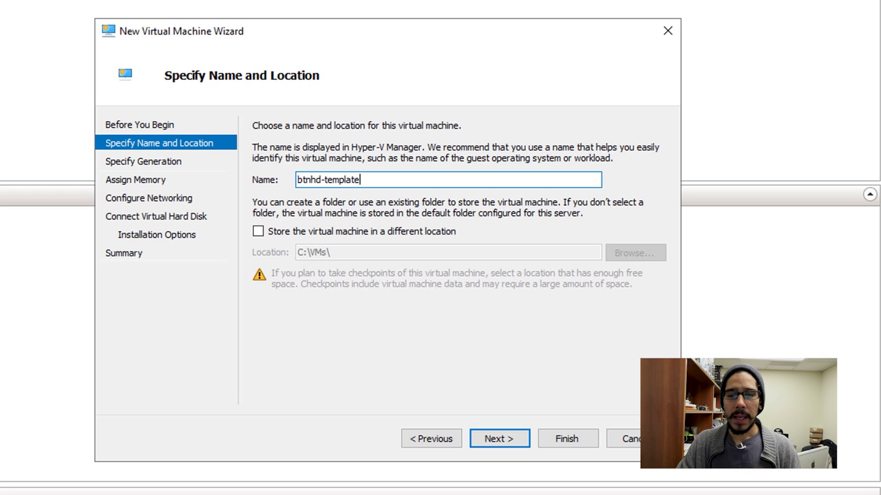
key("Return")
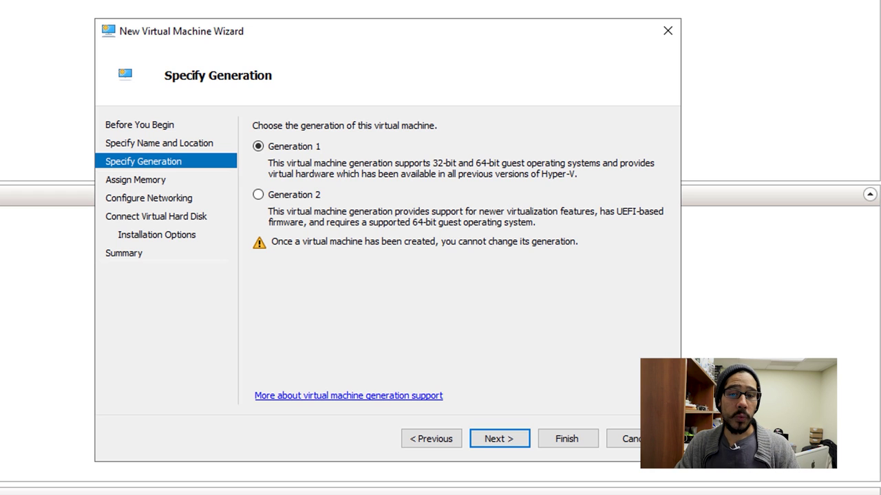
Configure the virtual machine as Generation 1 with 2048 MB startup memory and the NAT-Switch network connection.
key("Return")
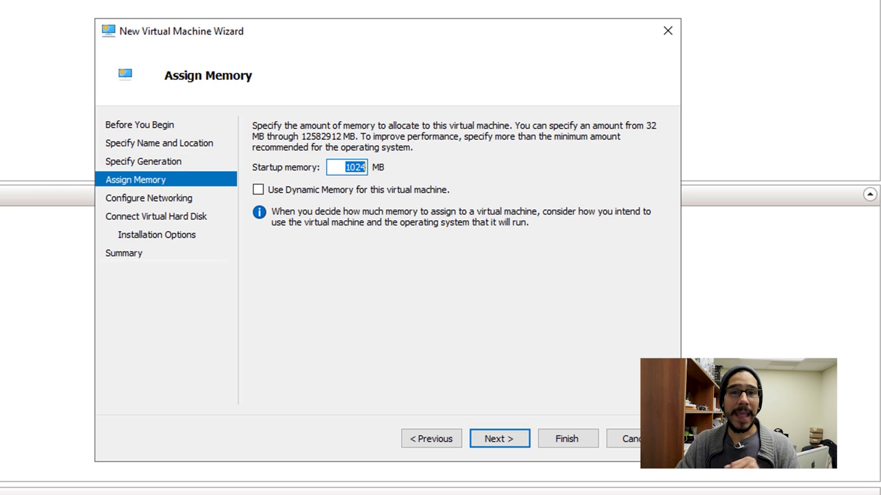
key("Return")
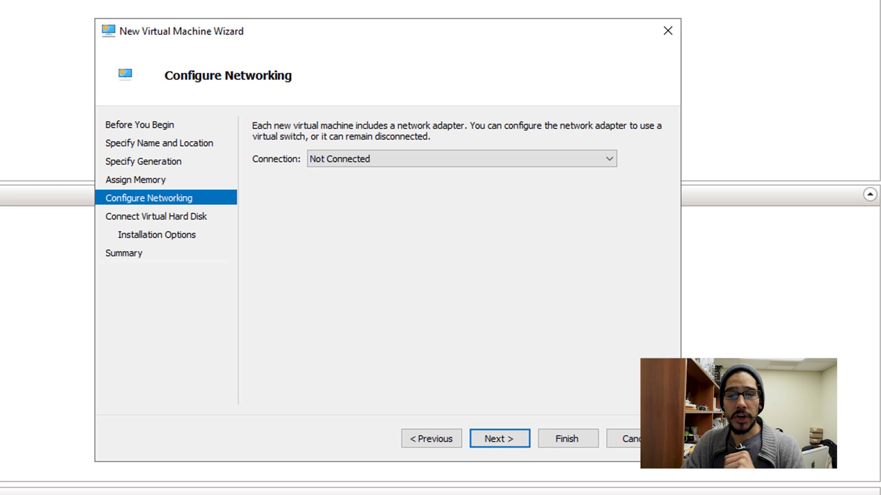
key("Return")
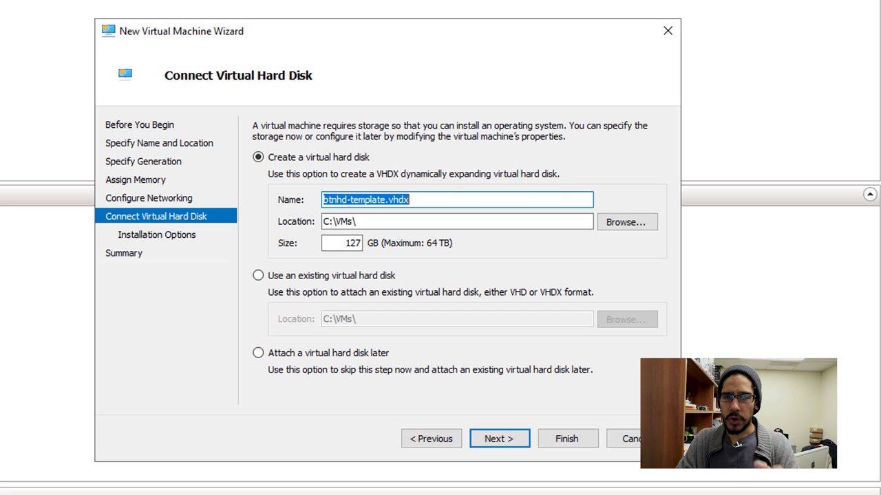
Create the btnhd-template.vhdx disk in C:\VMs, use the Windows Enterprise LTSB 2015 64-bit ISO from C:\ISOs, and finish the virtual machine.
key("Return")
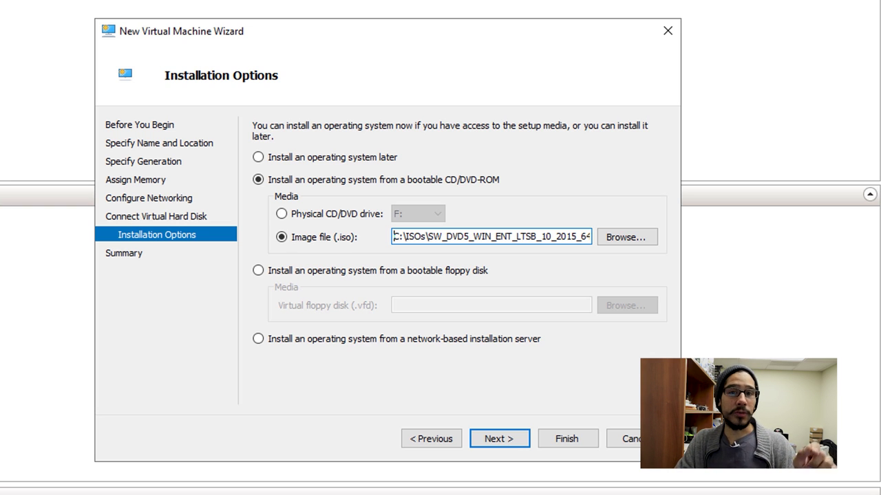
key("Return")
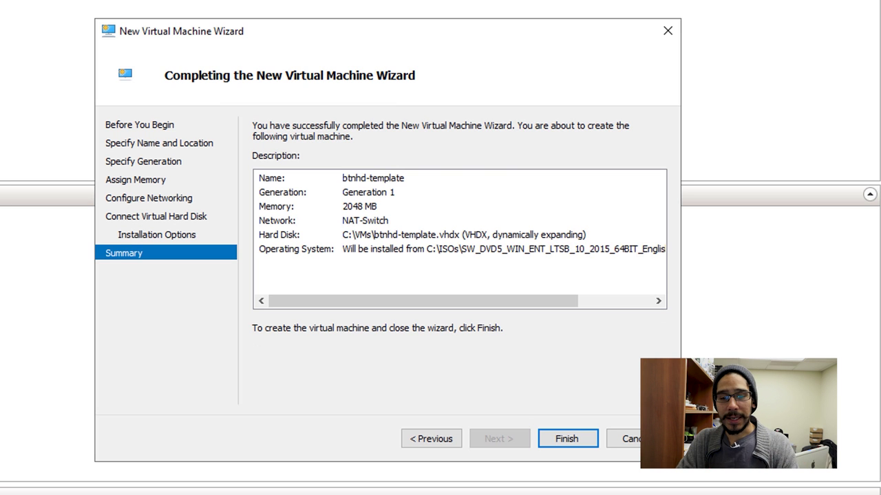
key("Return")
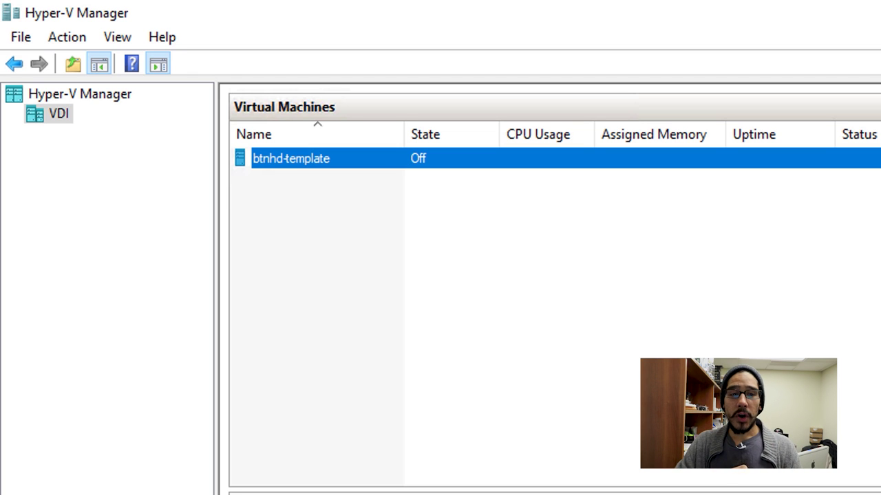
Open a connection window to the btnhd-template virtual machine.
right_click(462, 160)
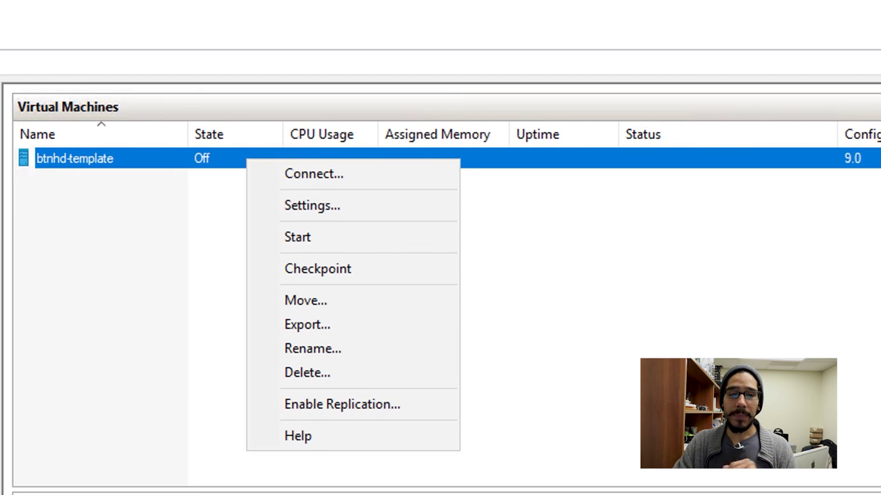
left_click(314, 173)
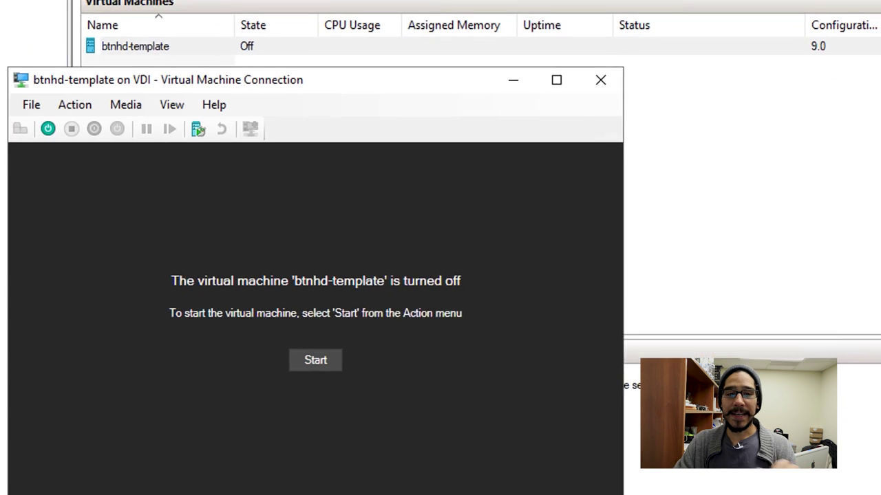
Start the btnhd-template virtual machine and open an elevated Command Prompt in its Windows 10 desktop.
key("ctrl+s")
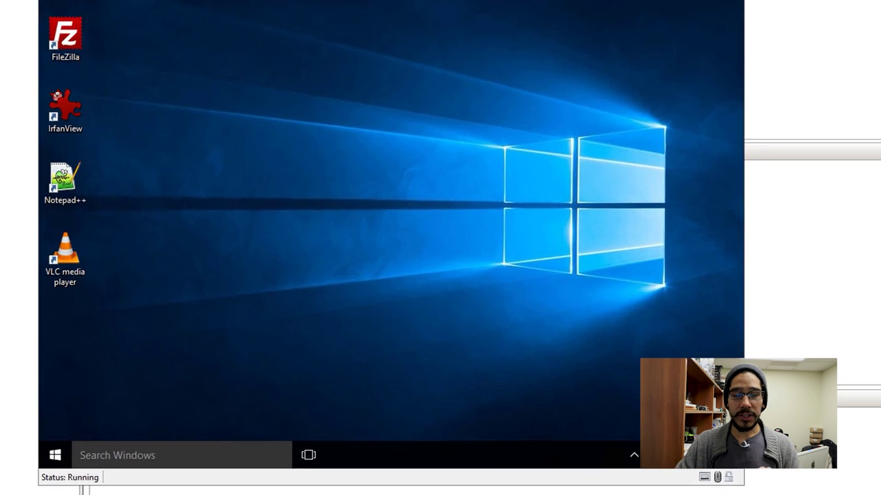
key("super+x")
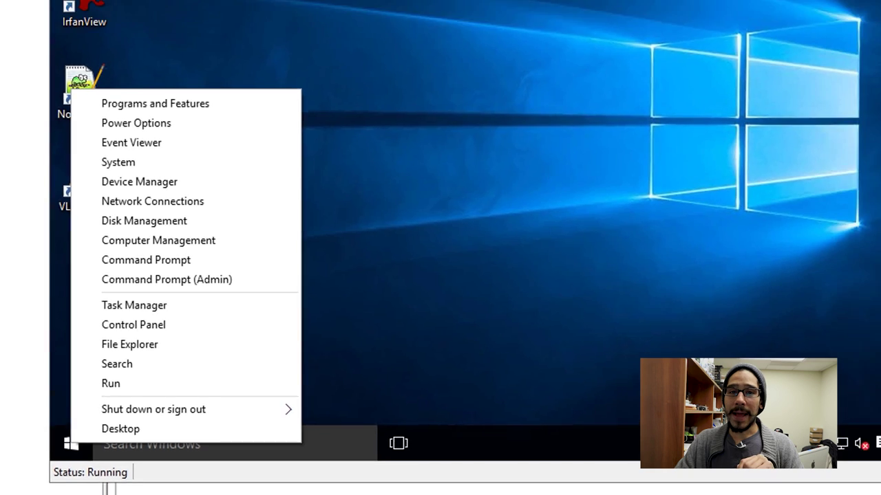
key("a")
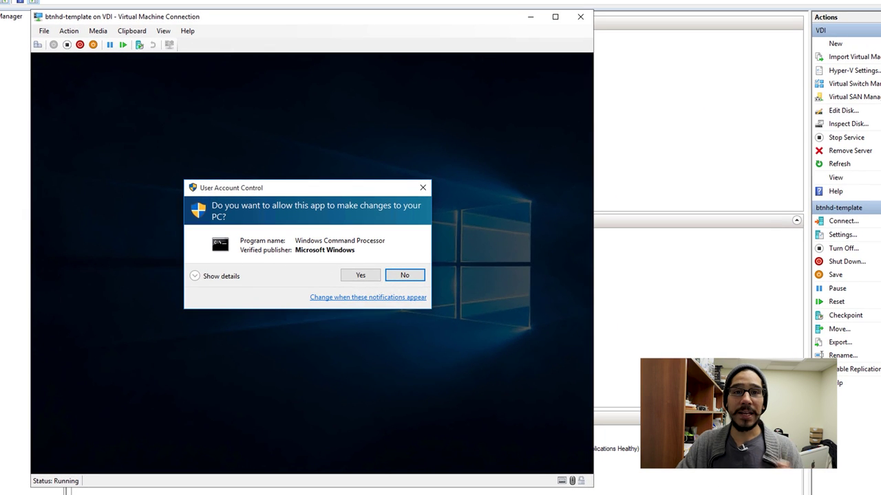
key("alt+y")
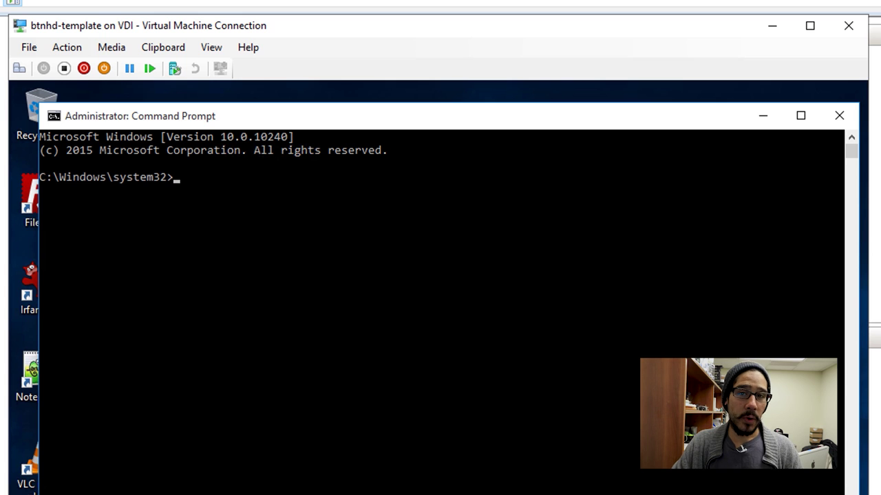
Generalize the template from the sysprep folder by running sysprep.exe /oobe /generalize /shutdown /mode:vm.
type("cd sysprep")
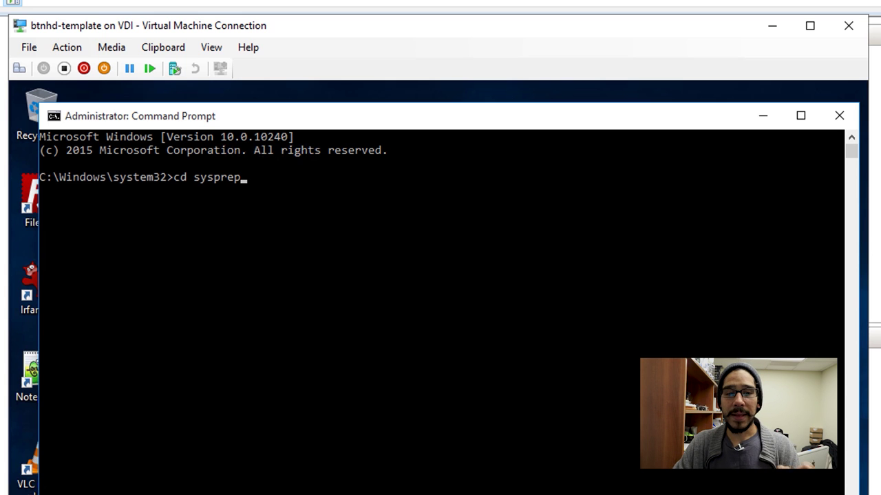
key("Return")
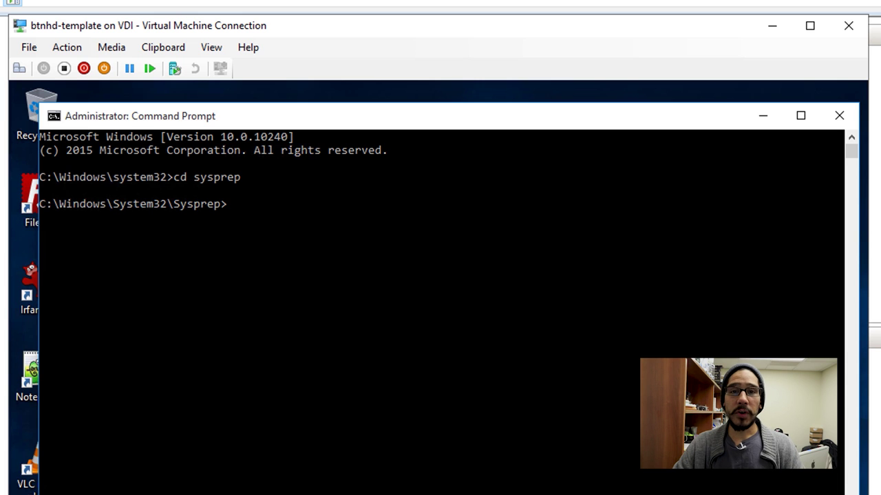
type("sysprep.exe /oobe /generalize /shutdown /mode:vm")
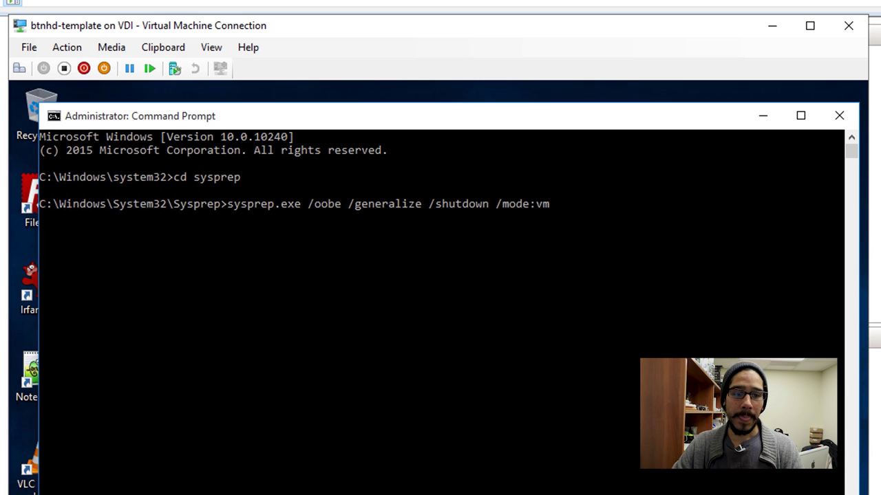
key("Return")
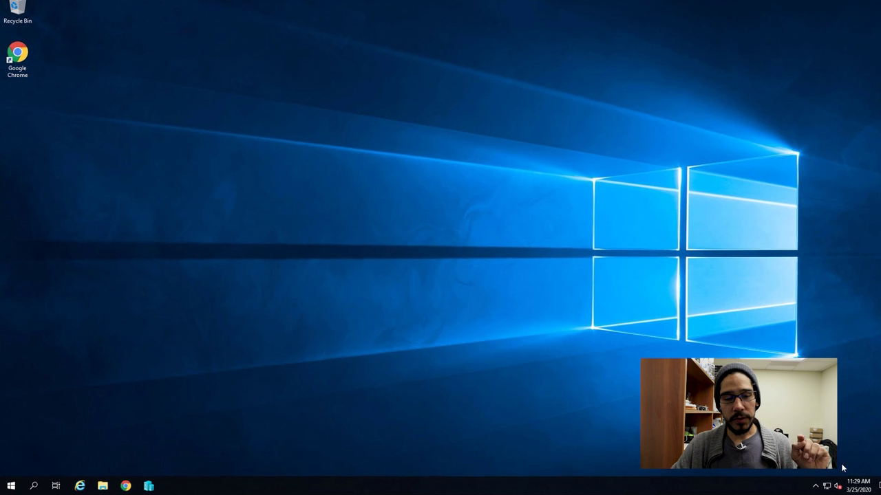
In Server Manager on the host, set up a Remote Desktop Services installation with Standard deployment and the virtual machine-based desktop deployment scenario.
key("super")
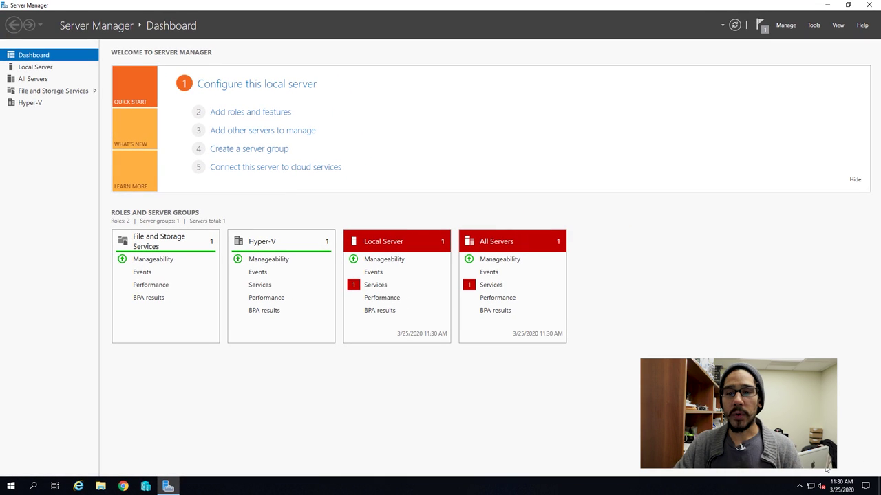
left_click(786, 25)
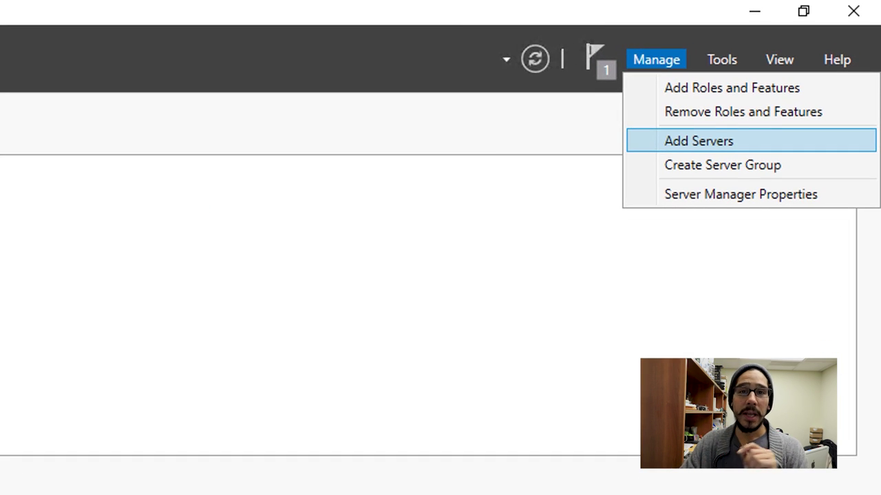
left_click(731, 88)
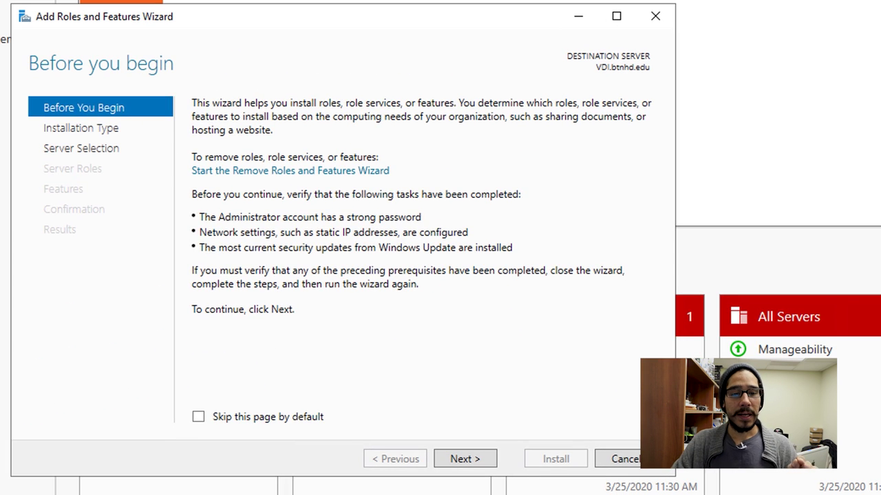
key("Return")
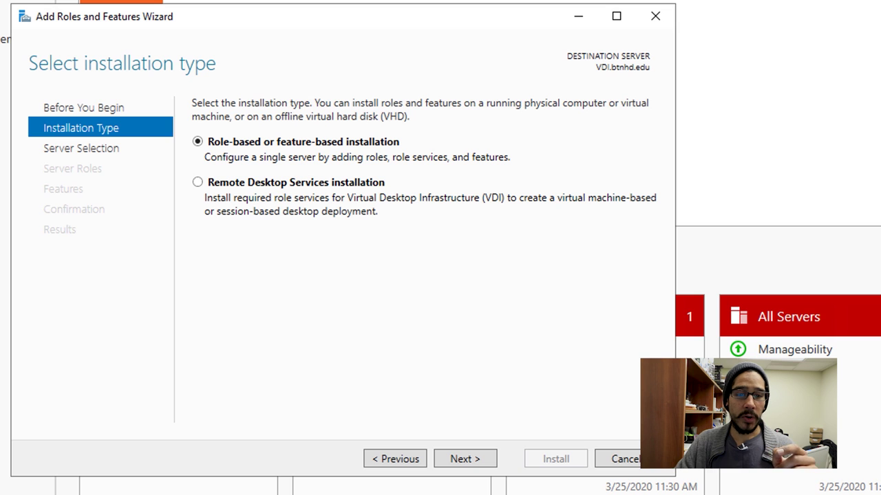
left_click(198, 181)
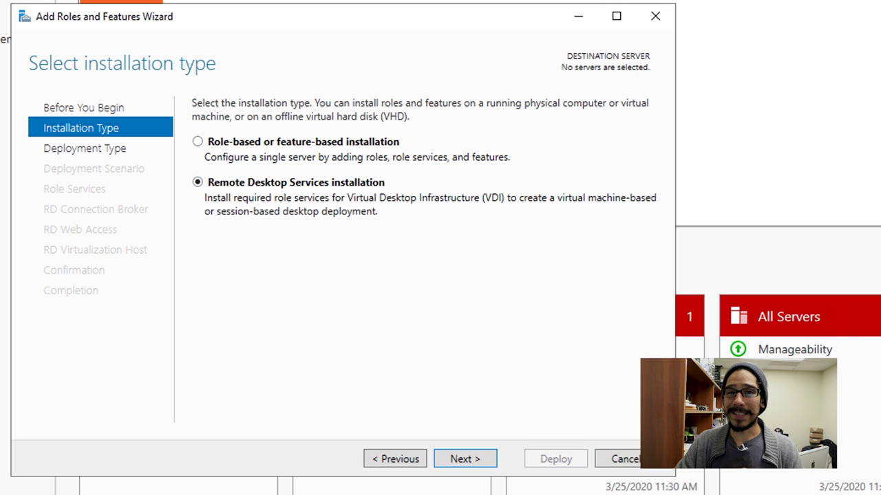
key("Return")
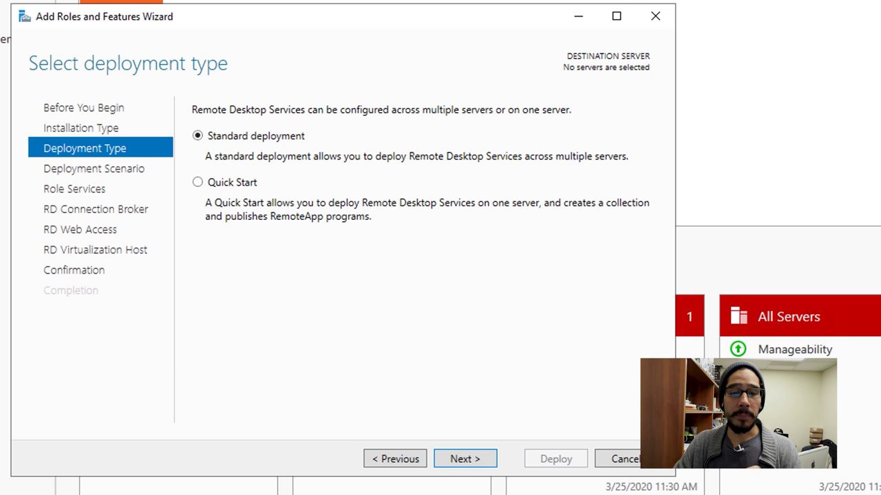
key("Return")
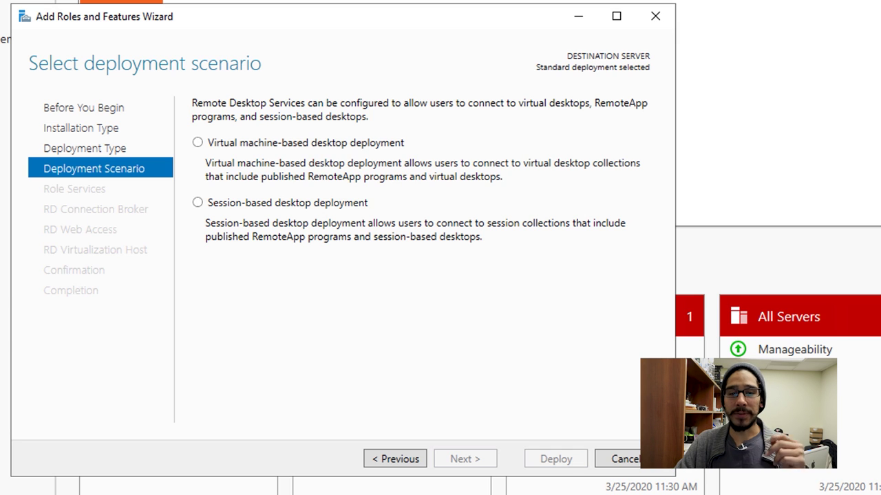
left_click(197, 143)
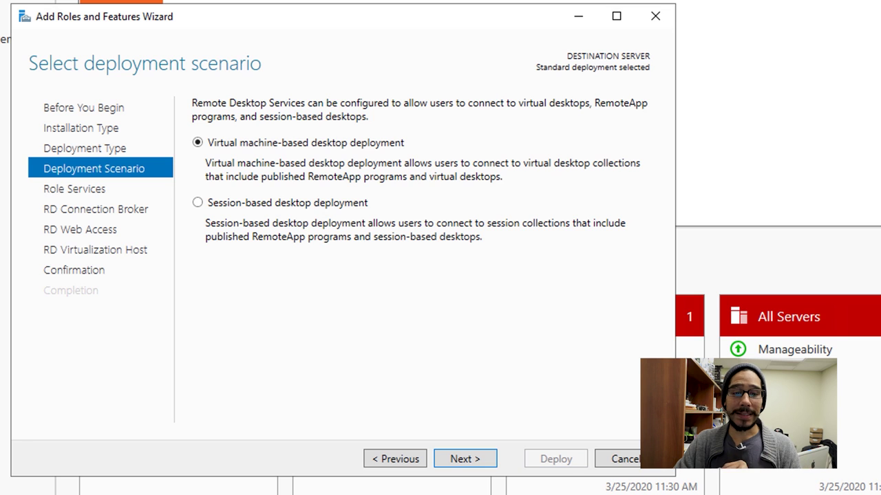
key("Return")
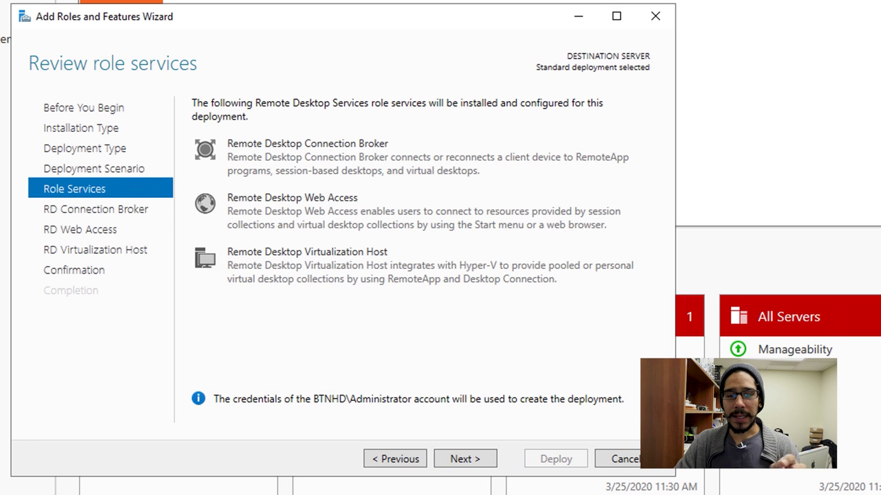
key("Return")
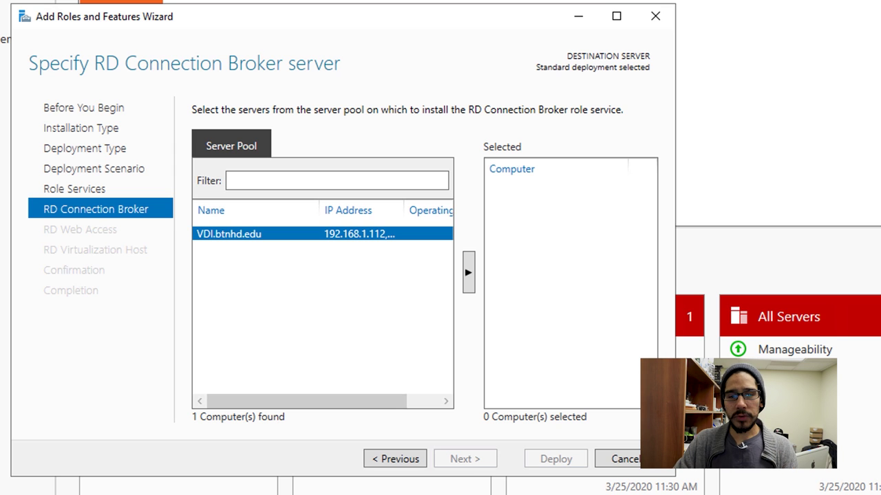
Assign VDI.btnhd.edu as the RD Connection Broker, RD Web Access and RD Virtualization Host server, without creating a new virtual switch.
key("Return")
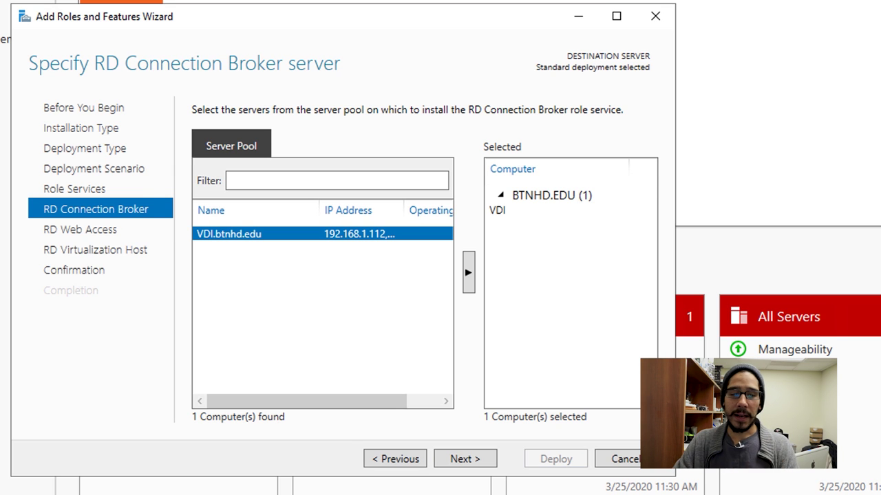
key("Return")
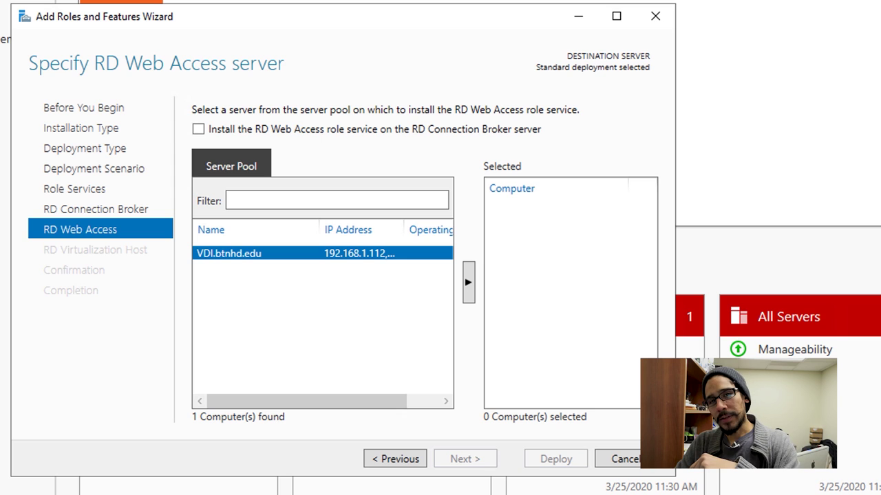
left_click(468, 282)
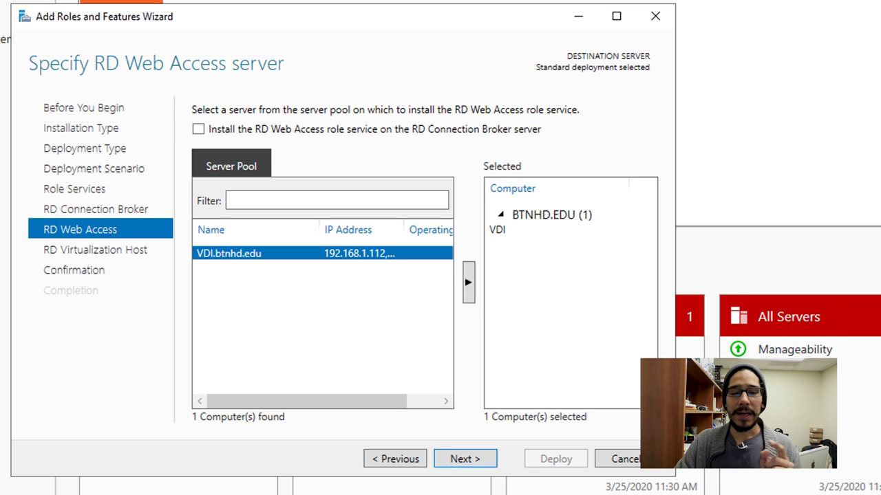
key("Return")
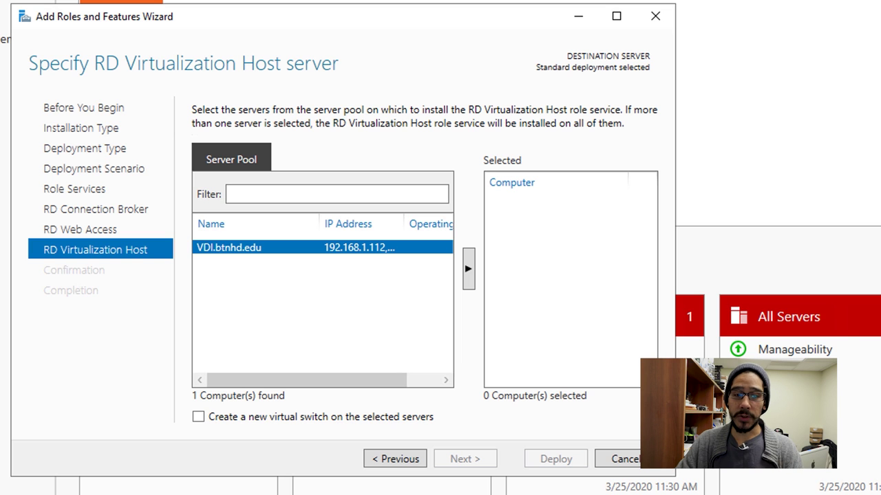
left_click(467, 269)
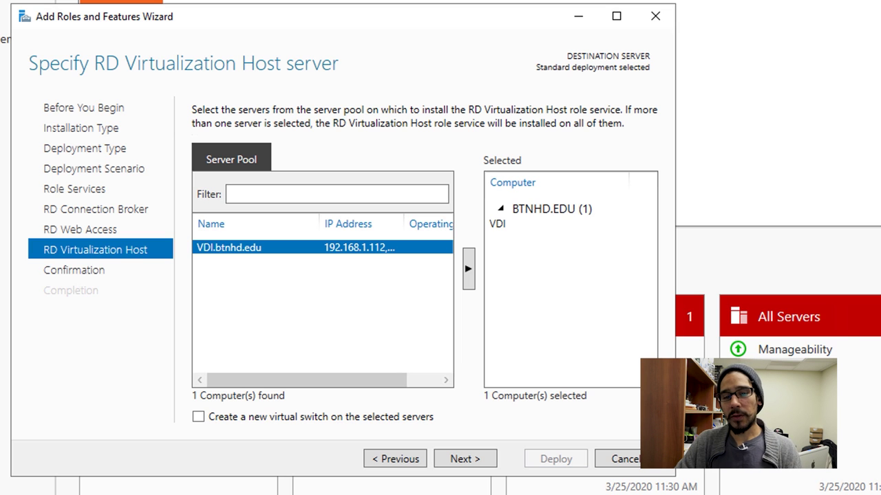
key("Return")
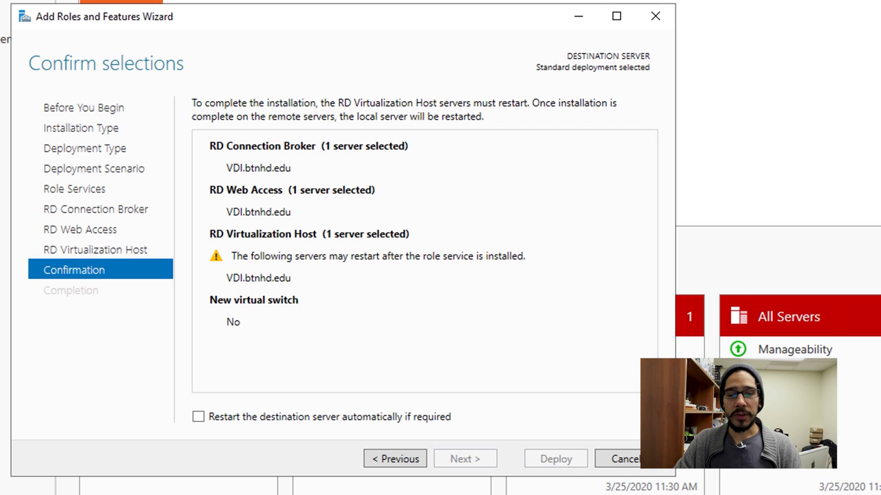
Deploy the role services with automatic restart of the destination server, and close the wizard in Server Manager once installation completes.
key("alt+r")
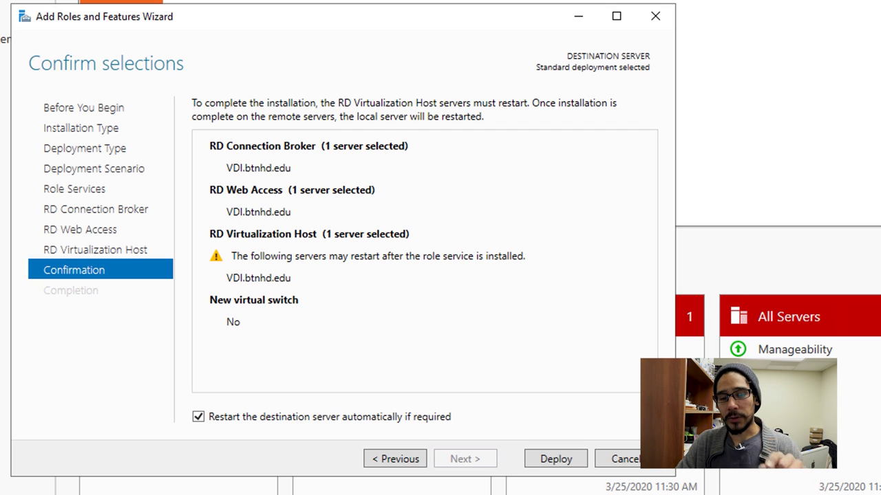
key("alt+d")
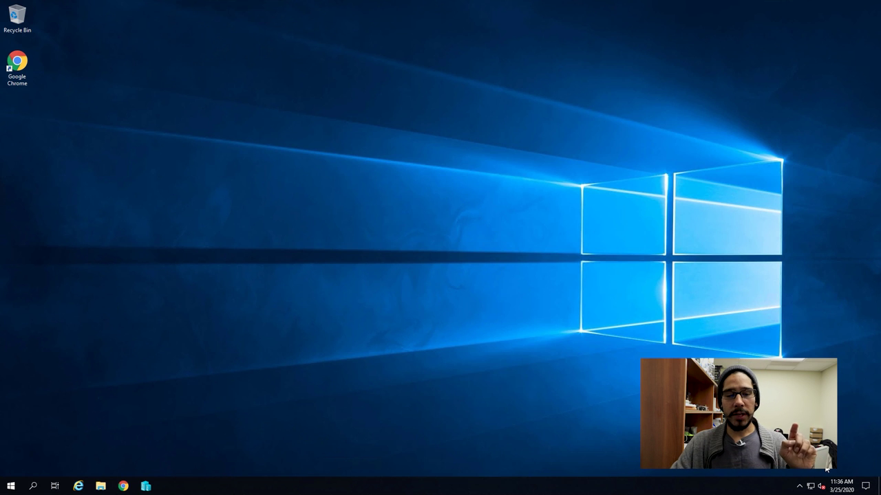
key("super")
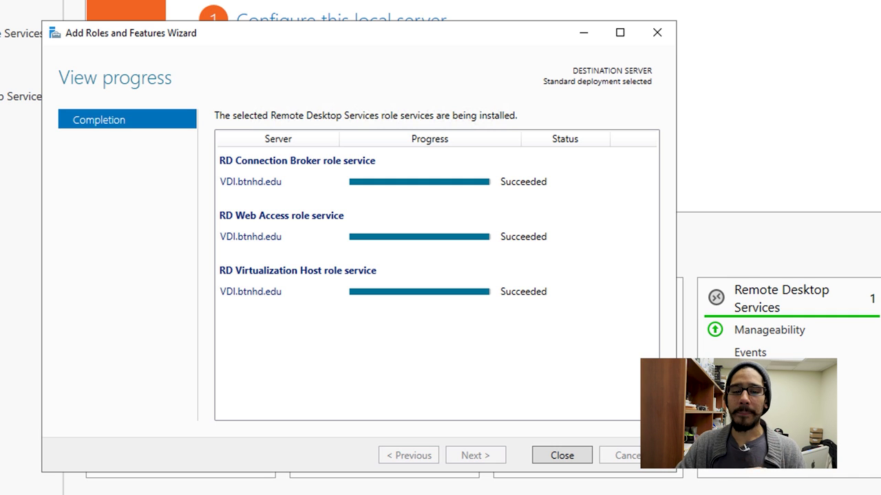
key("Return")
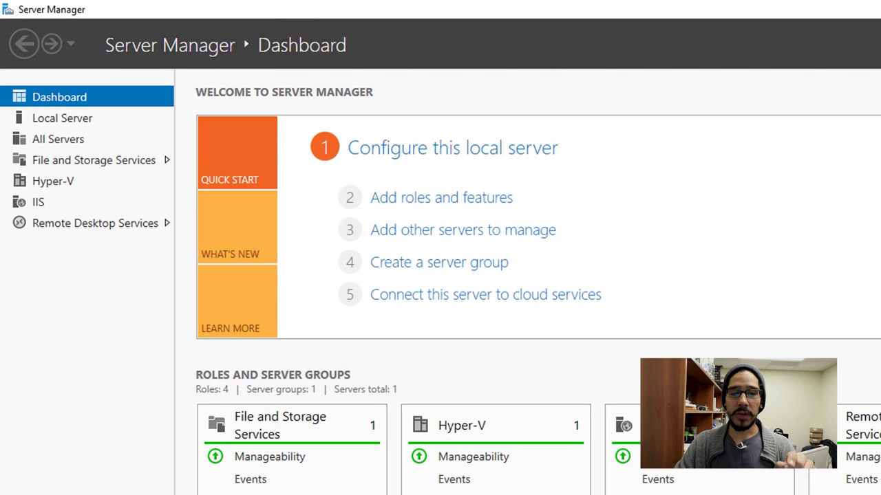
Start a new virtual desktop collection in Remote Desktop Services and name it BTNHD VDI POOL.
left_click(95, 222)
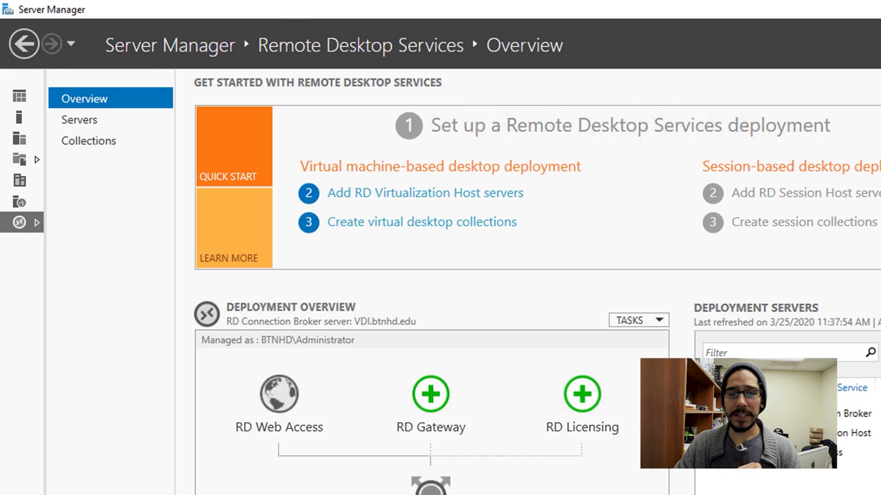
left_click(89, 140)
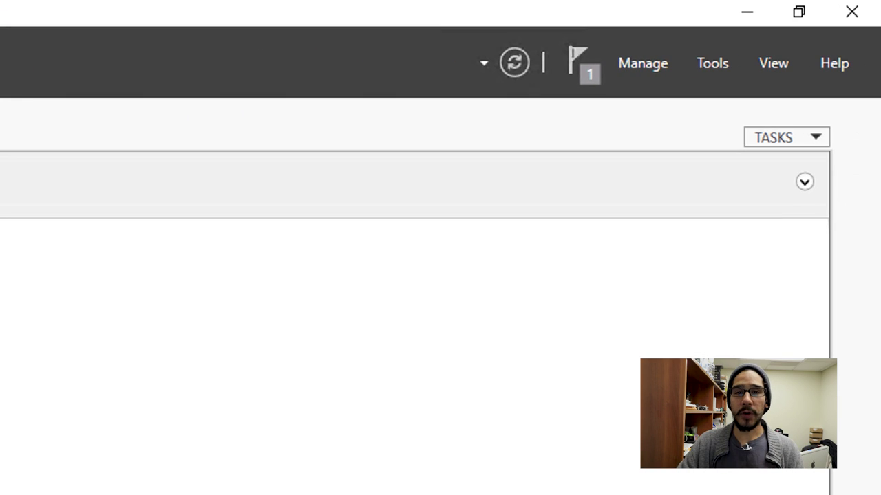
left_click(787, 137)
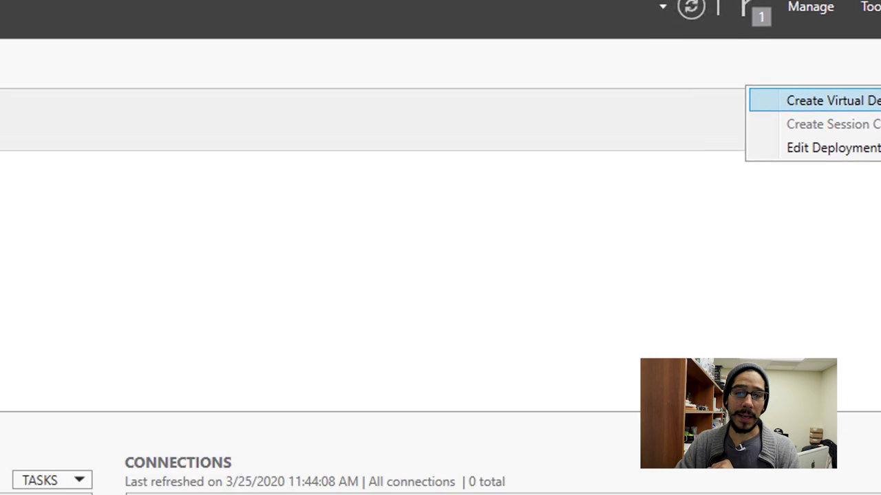
left_click(717, 165)
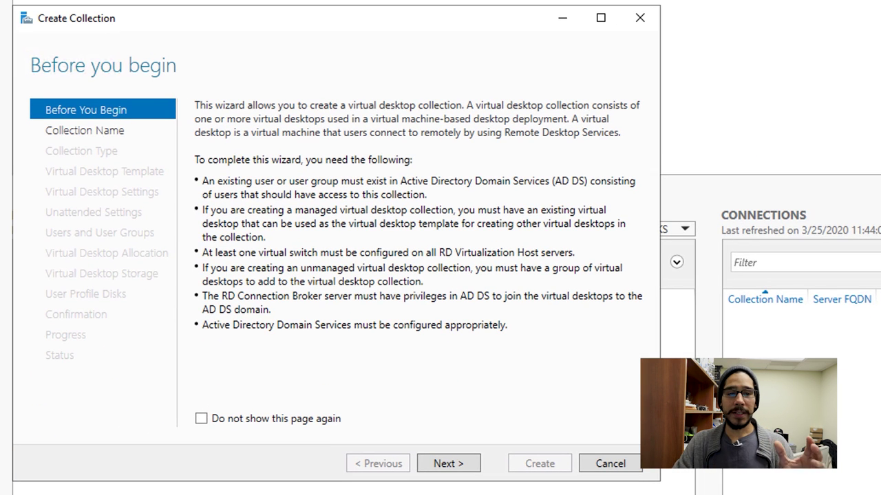
key("Return")
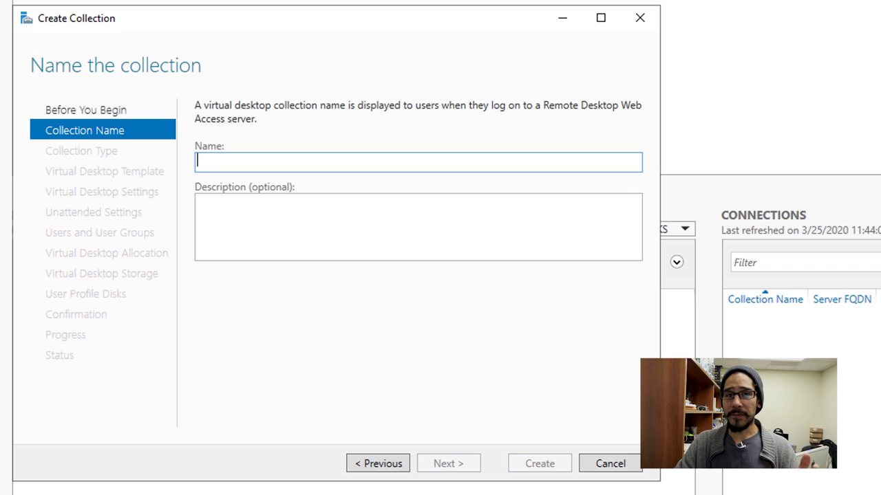
type("BTNHD VDI POOL")
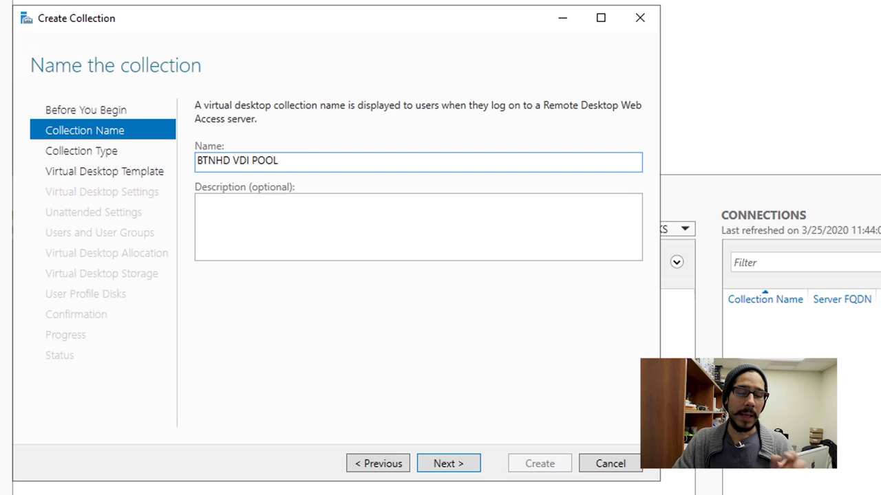
key("Return")
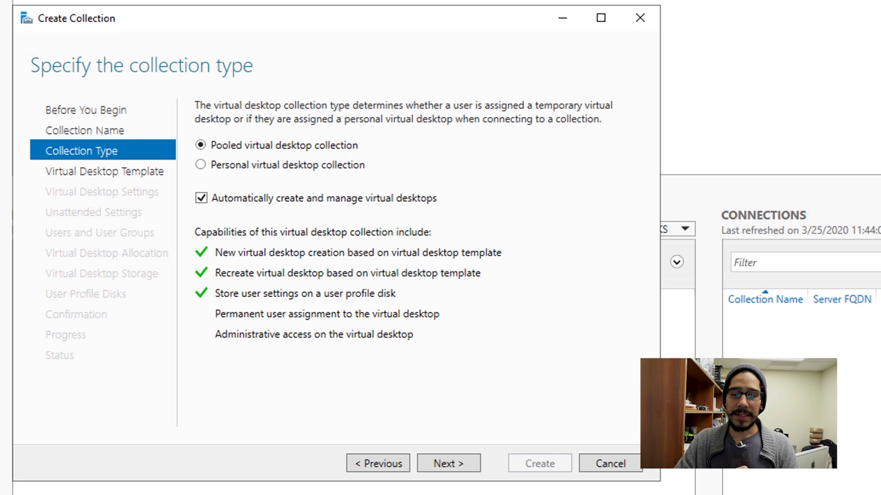
Make the collection pooled with automatically managed desktops based on btnhd-template, using unattended installation settings with Eastern Time (US & Canada) and the btnhd.edu domain.
key("Return")
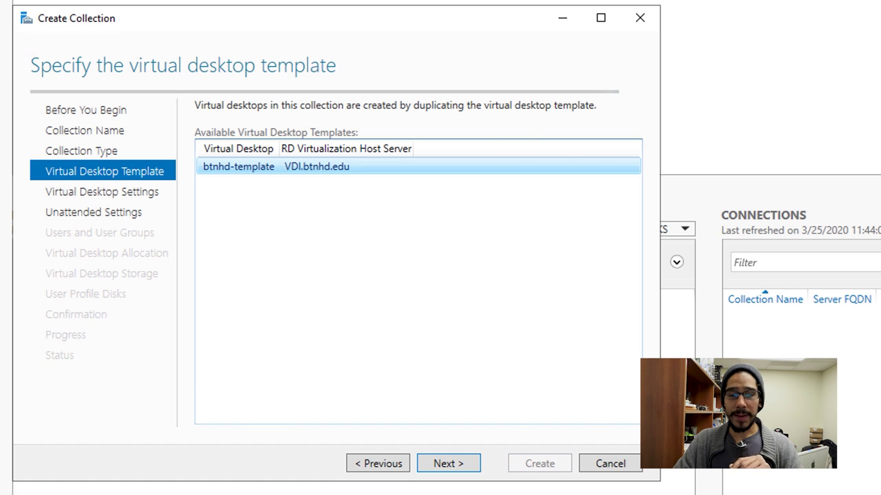
key("Return")
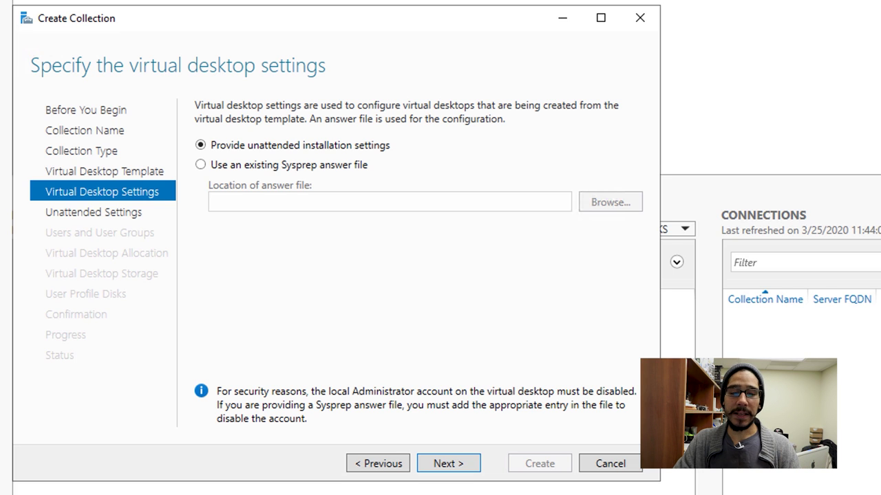
key("Return")
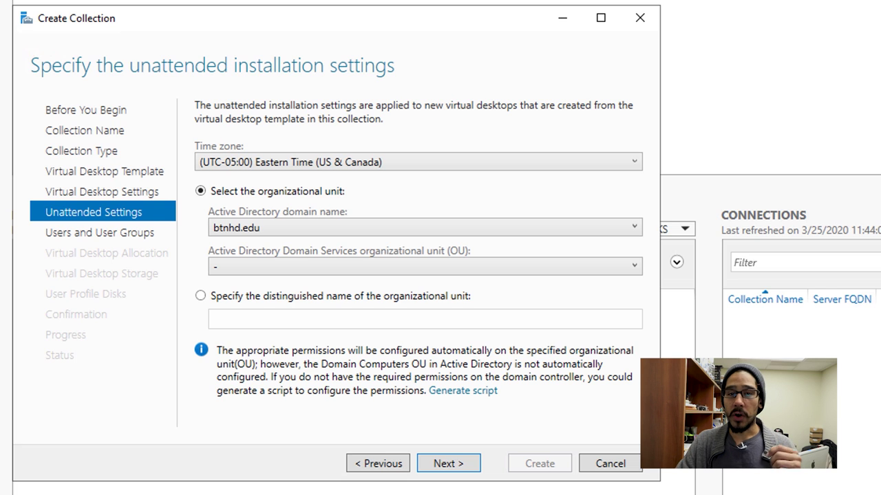
key("Return")
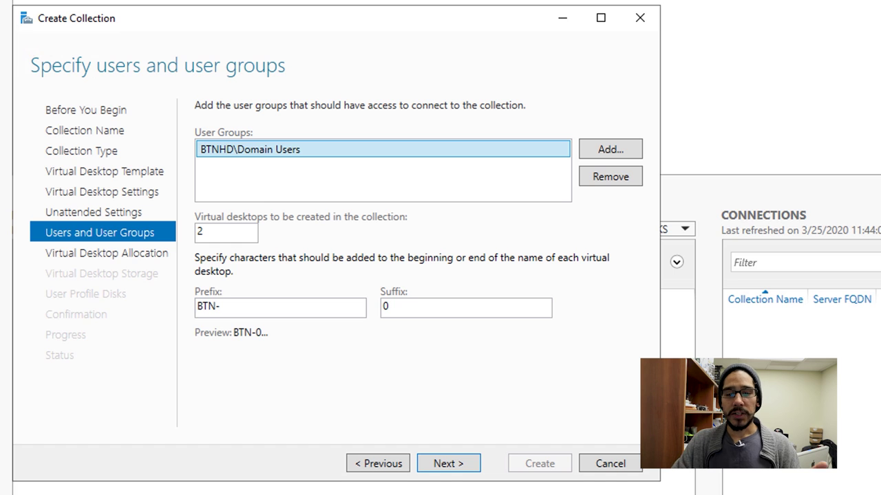
Give BTNHD\Domain Users access to the collection and set 2 virtual desktops with prefix BTN- and suffix 0, hosted on VDI.btnhd.edu.
key("Return")
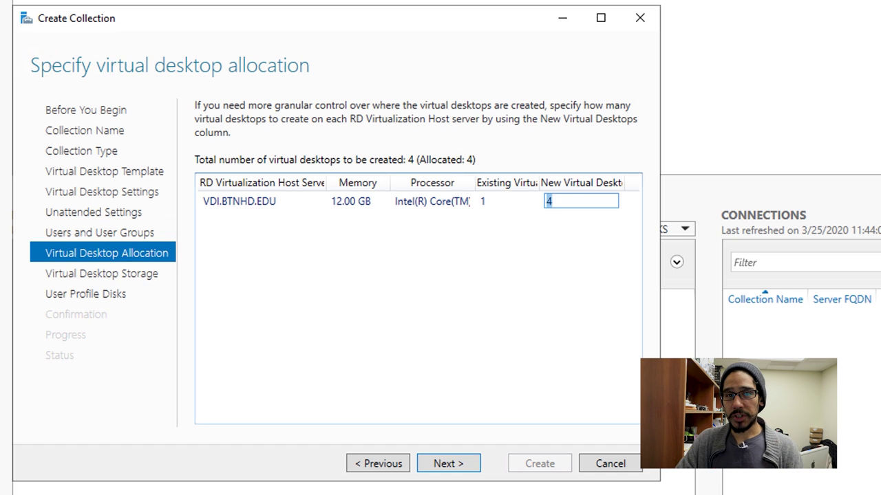
key("Return")
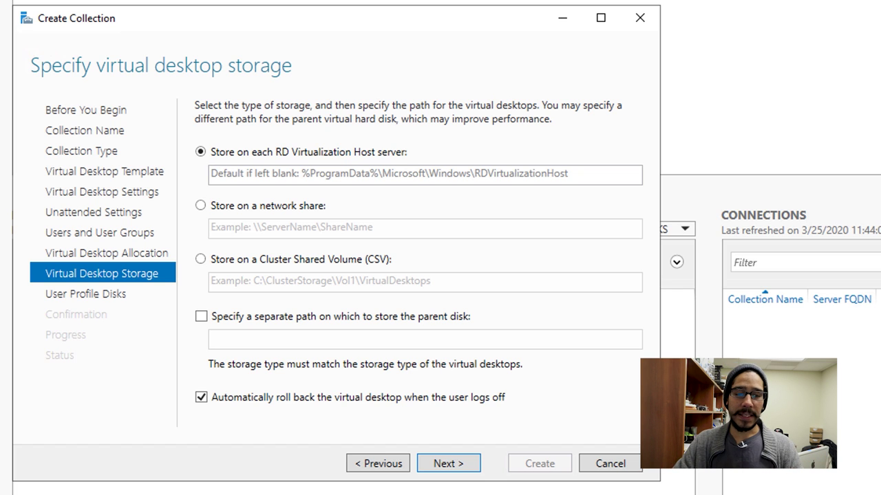
Store the virtual desktops on each RD Virtualization Host server at the default path with automatic rollback at logoff, and create the collection.
key("Return")
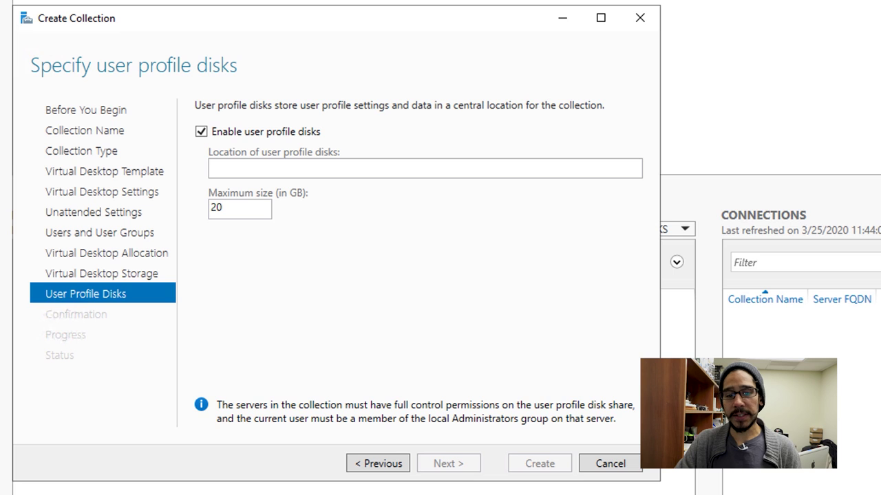
key("Return")
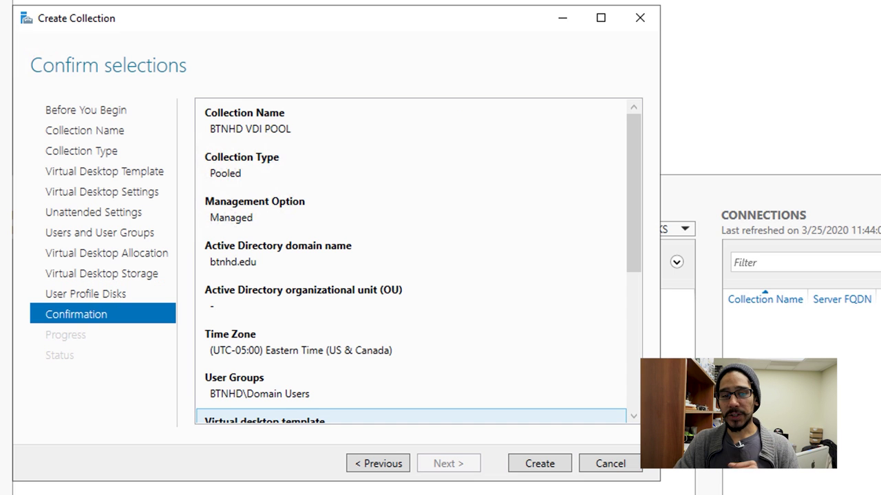
key("Return")
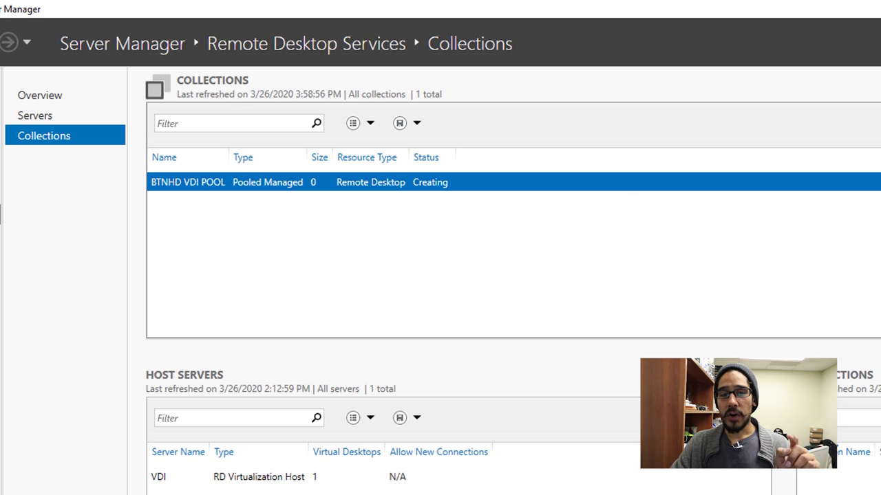
View the task status details of the BTNHD VDI POOL collection to check the creation progress of its virtual desktops.
right_click(481, 183)
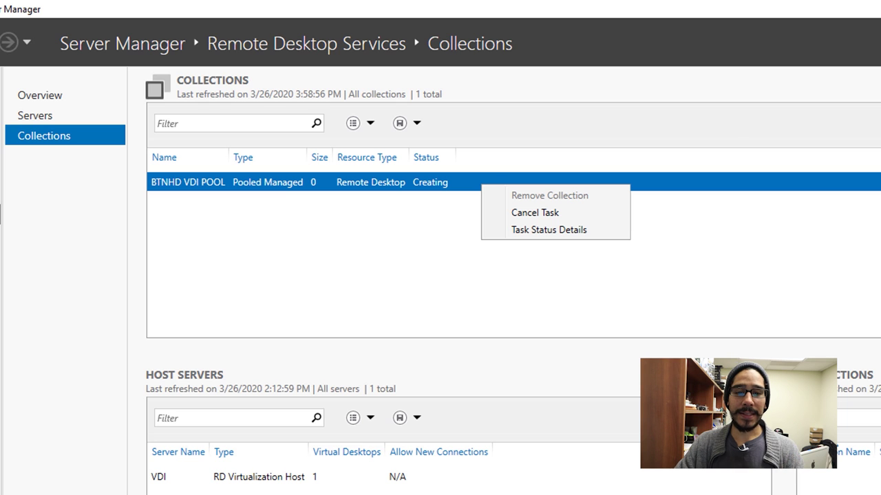
left_click(549, 229)
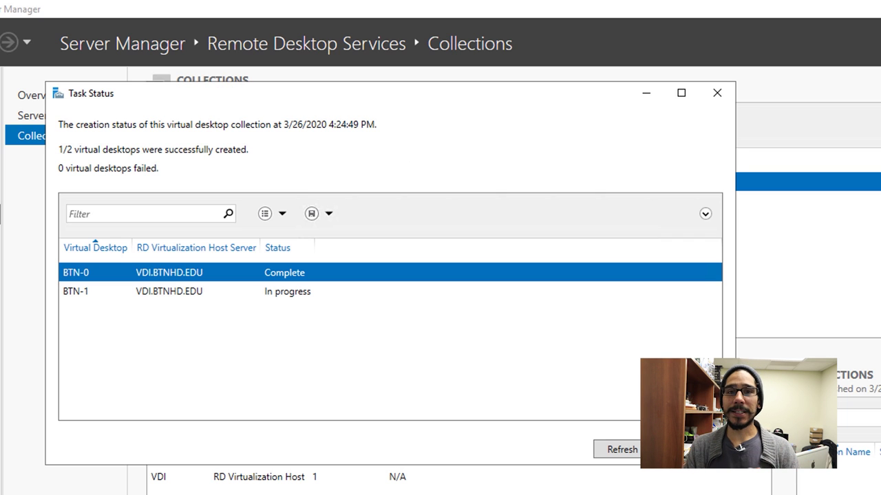